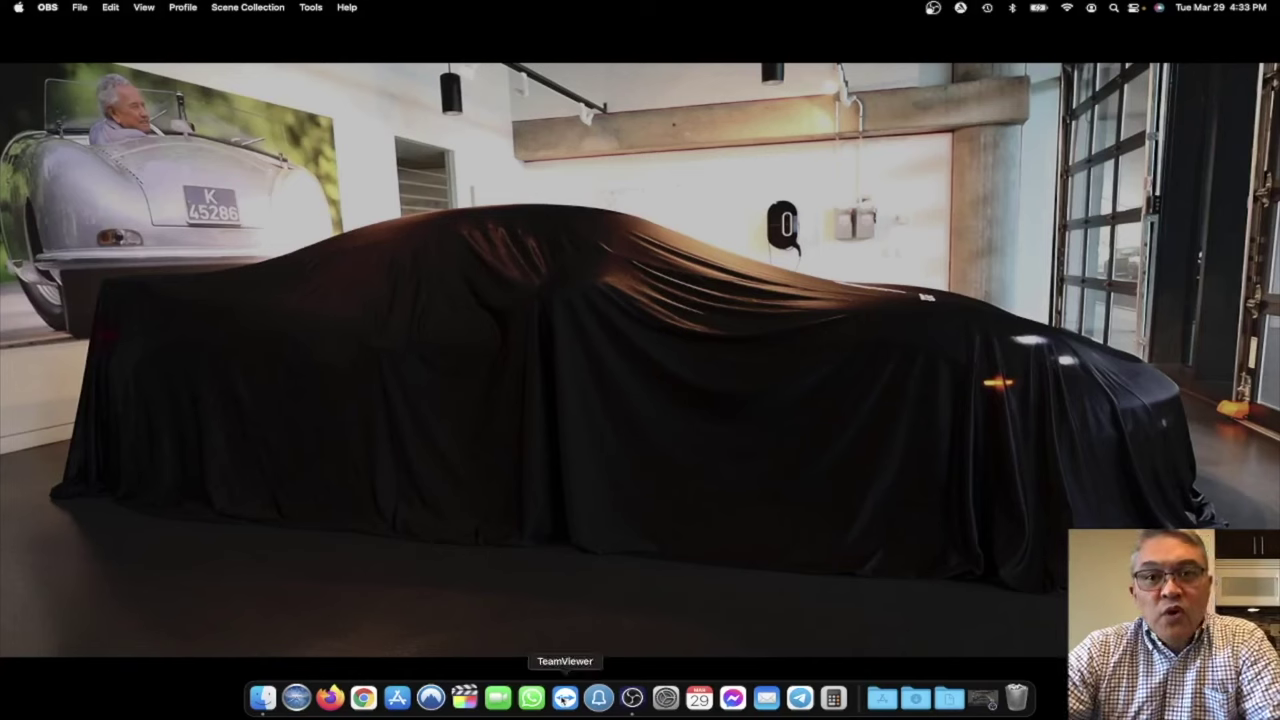
# - Connect through TeamViewer to the remote XPS17 computer, sign in with the account PIN, and dismiss the sponsored session notice
pyautogui.click(565, 697)
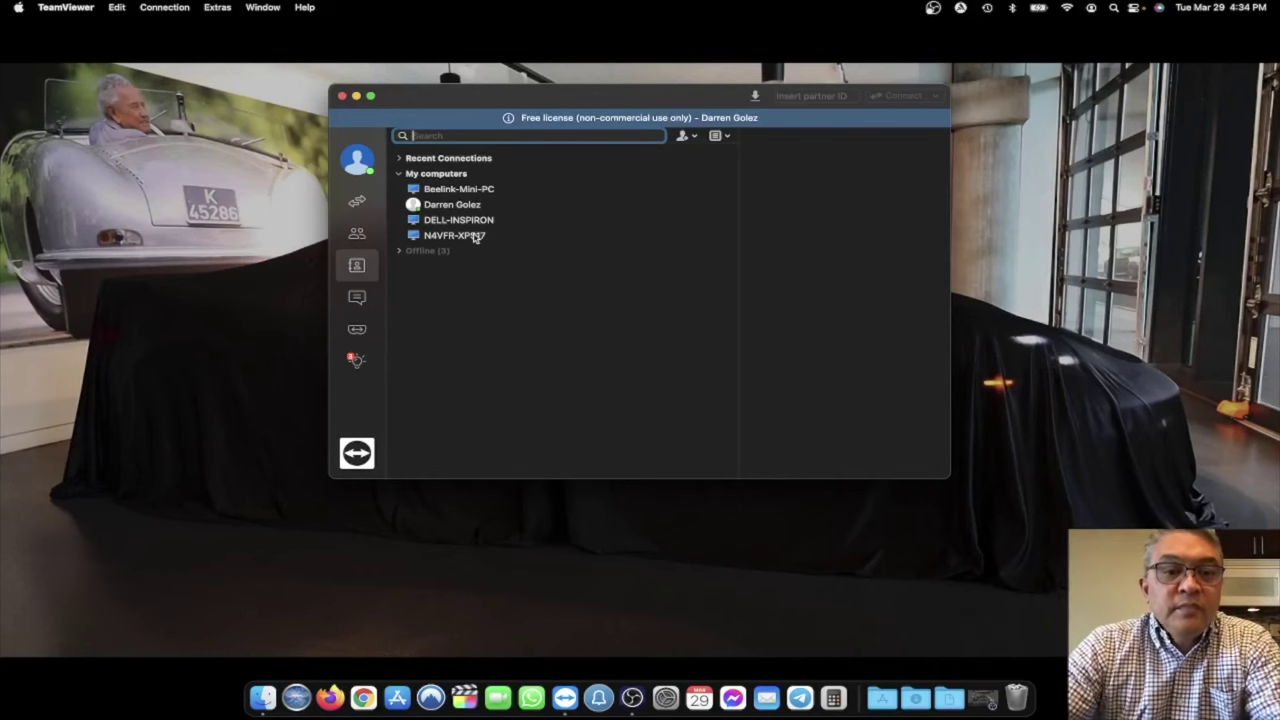
pyautogui.doubleClick(476, 236)
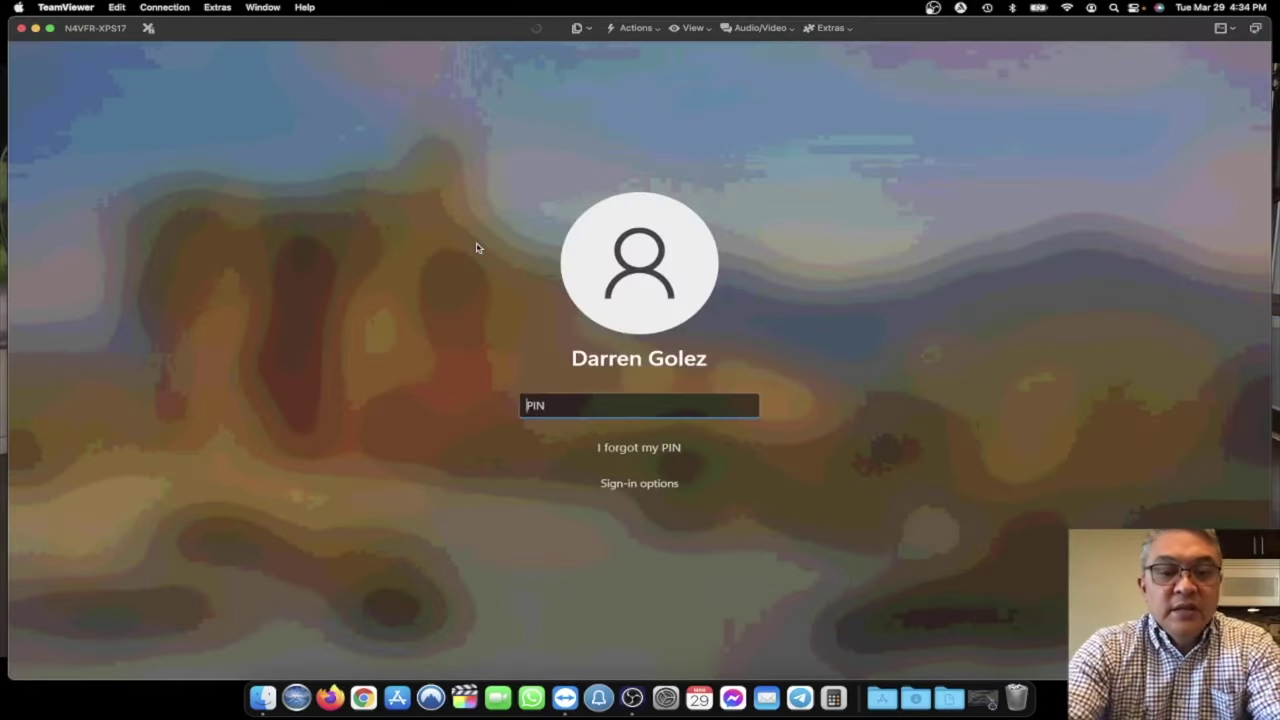
pyautogui.write('****')
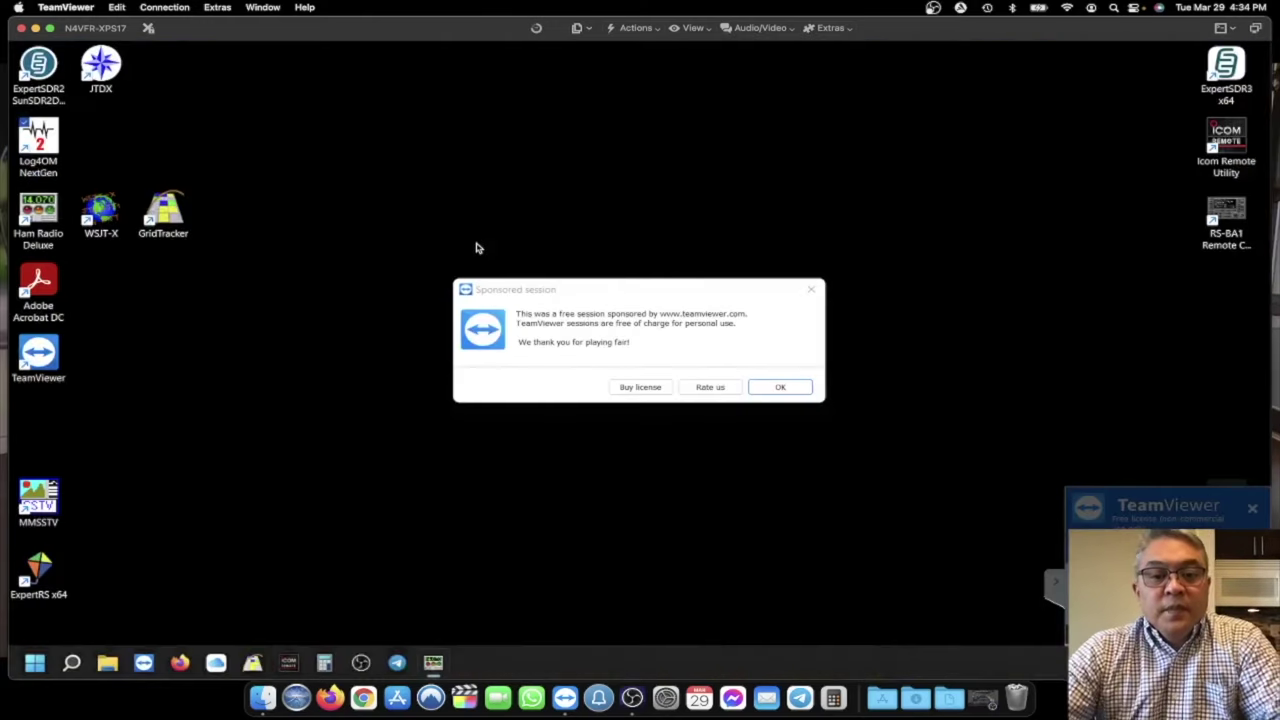
pyautogui.click(780, 388)
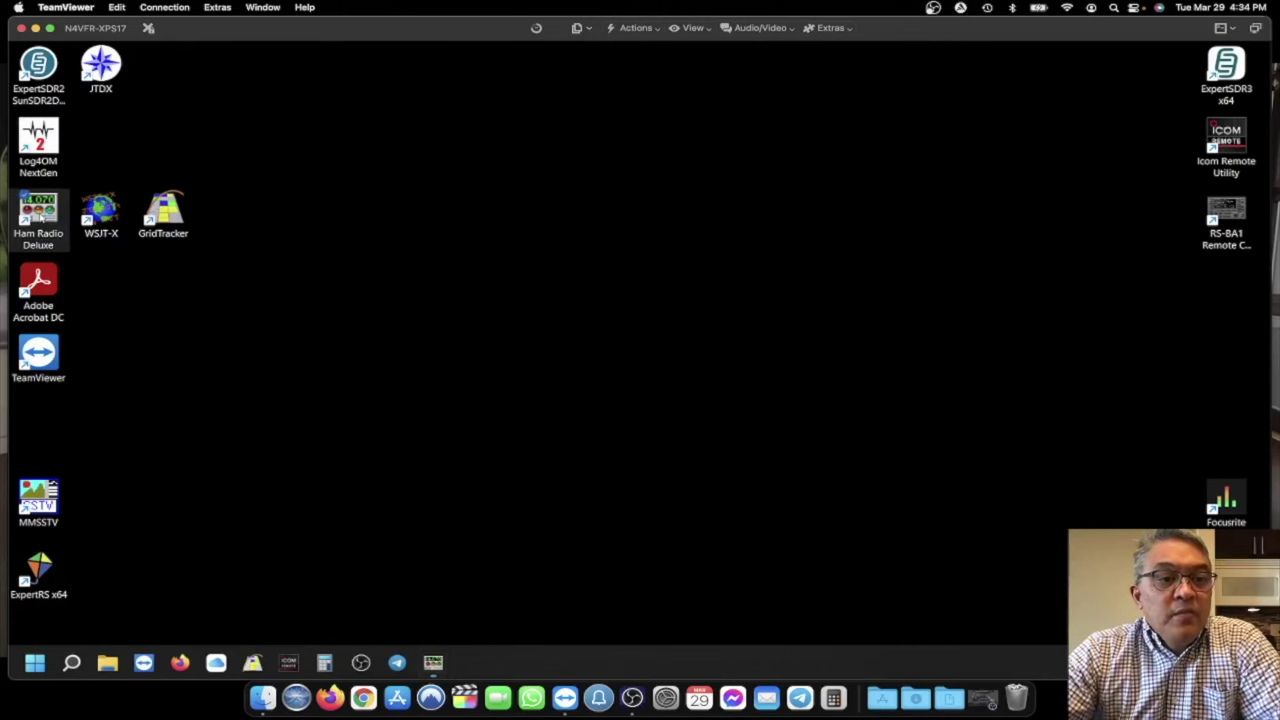
# - Launch Ham Radio Deluxe on the remote desktop and shift its Rig Control window clear of the program shortcuts
pyautogui.doubleClick(38, 212)
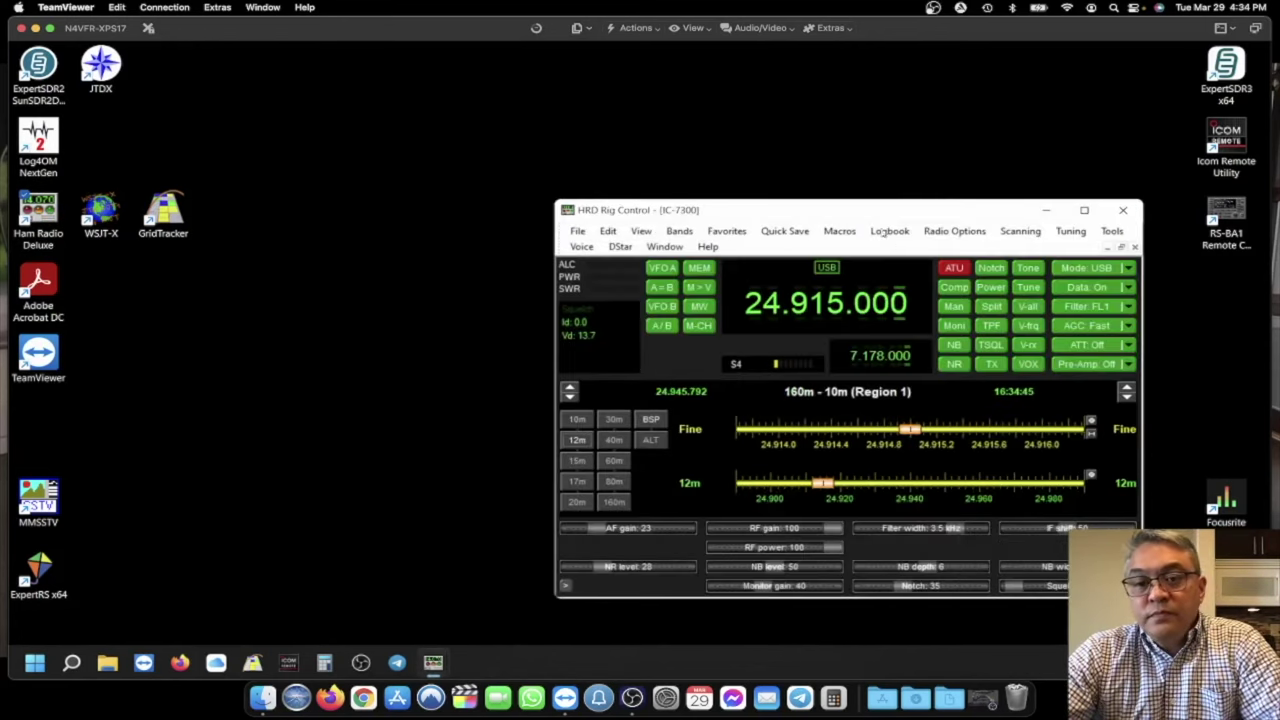
pyautogui.moveTo(858, 211); pyautogui.dragTo(978, 164)
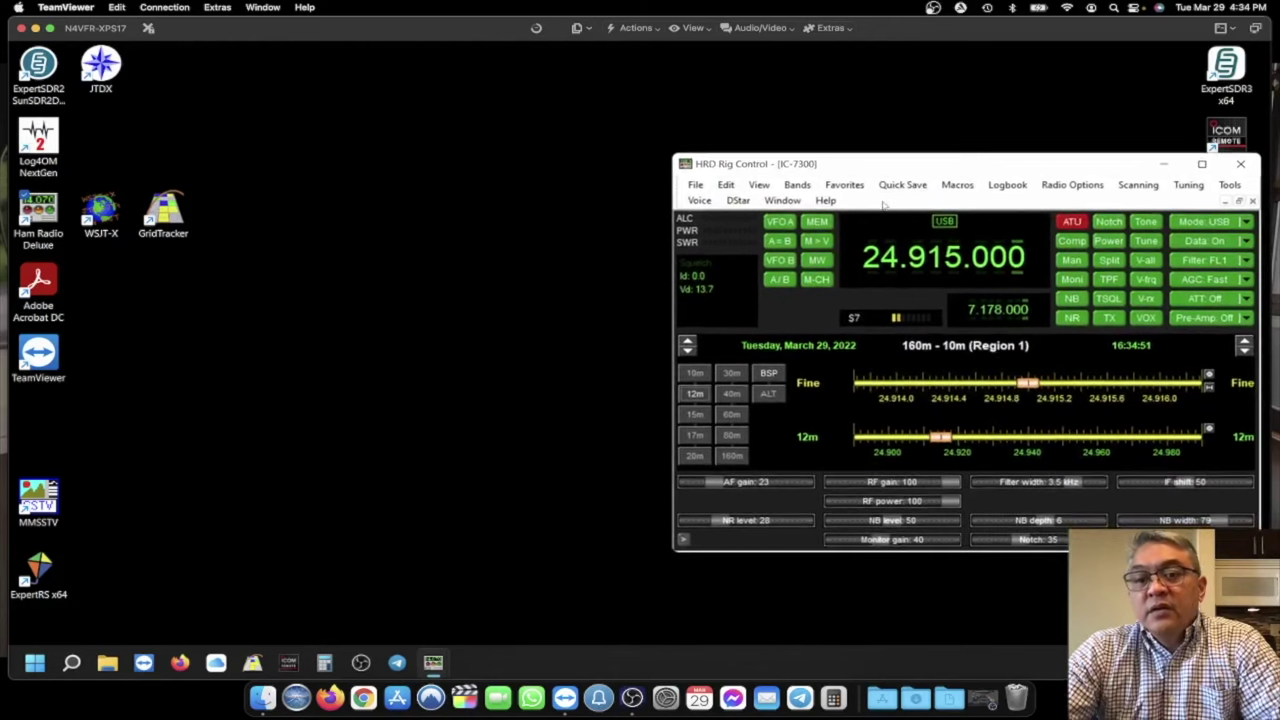
pyautogui.moveTo(900, 171); pyautogui.dragTo(913, 168)
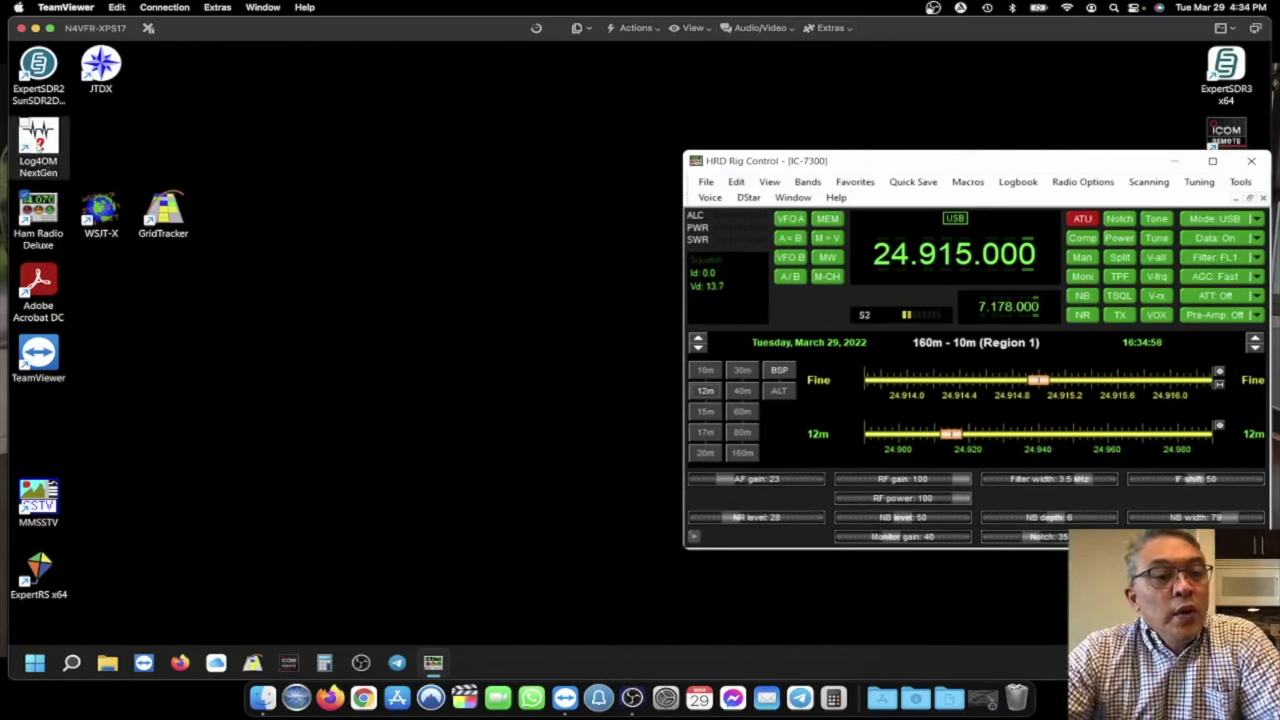
# - Launch Log4OM NextGen and WSJT-X, and minimize the main WSJT-X window to uncover the other programs
pyautogui.doubleClick(45, 150)
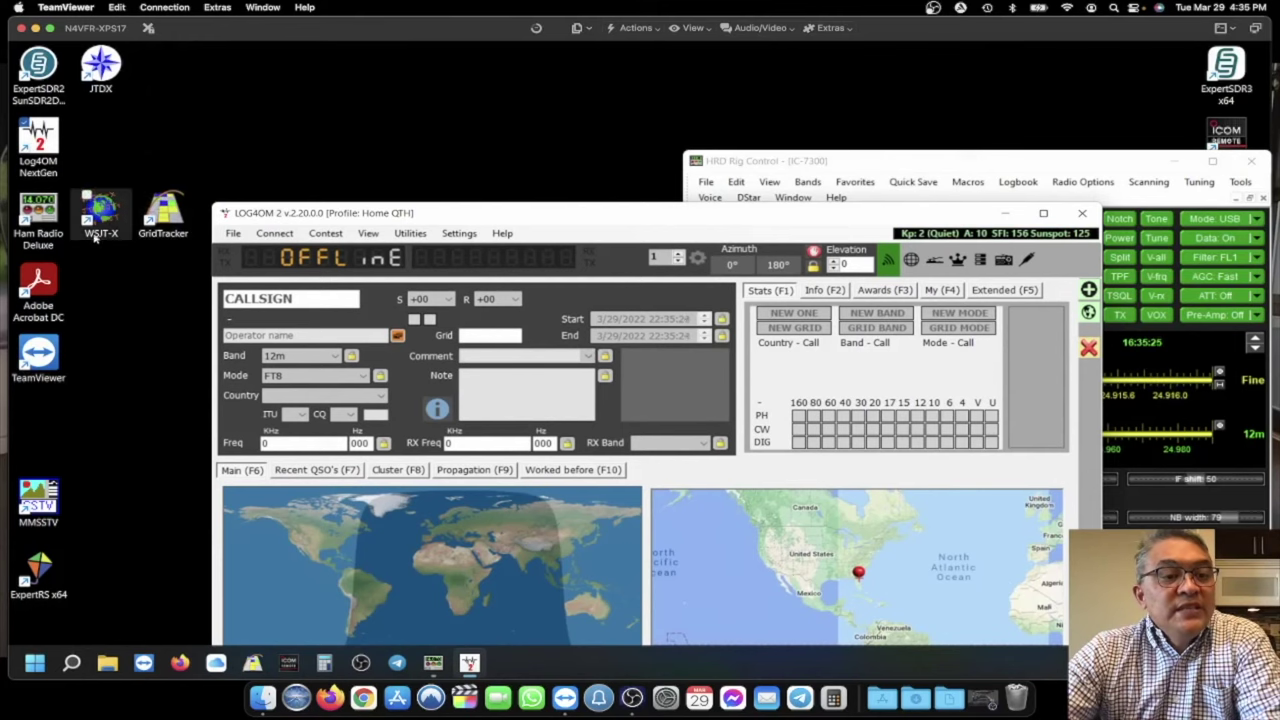
pyautogui.doubleClick(100, 213)
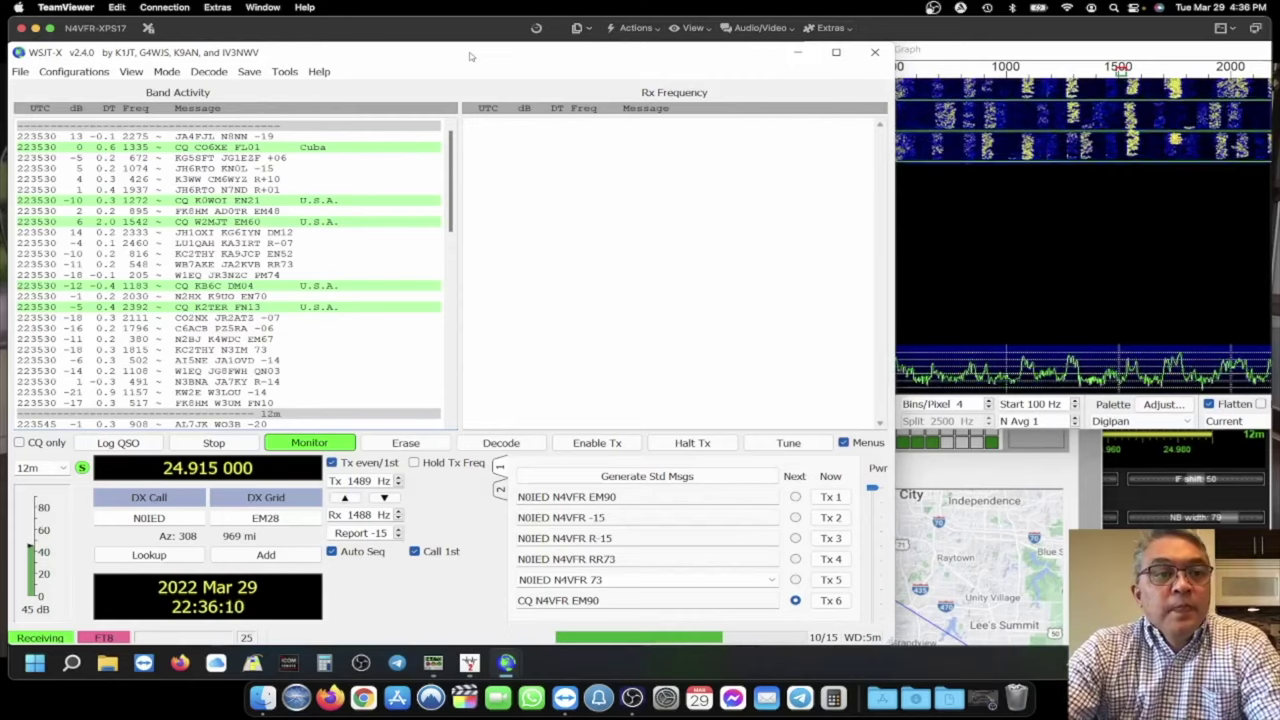
pyautogui.moveTo(698, 55); pyautogui.dragTo(666, 60)
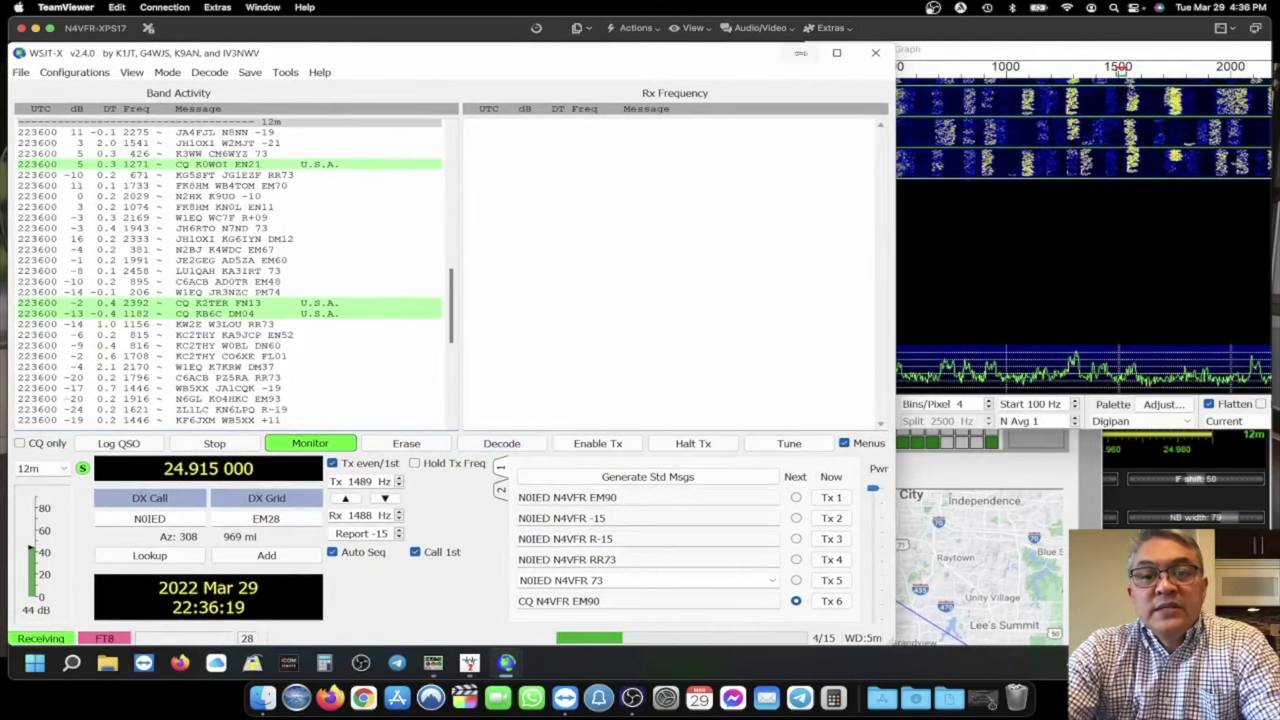
pyautogui.click(800, 53)
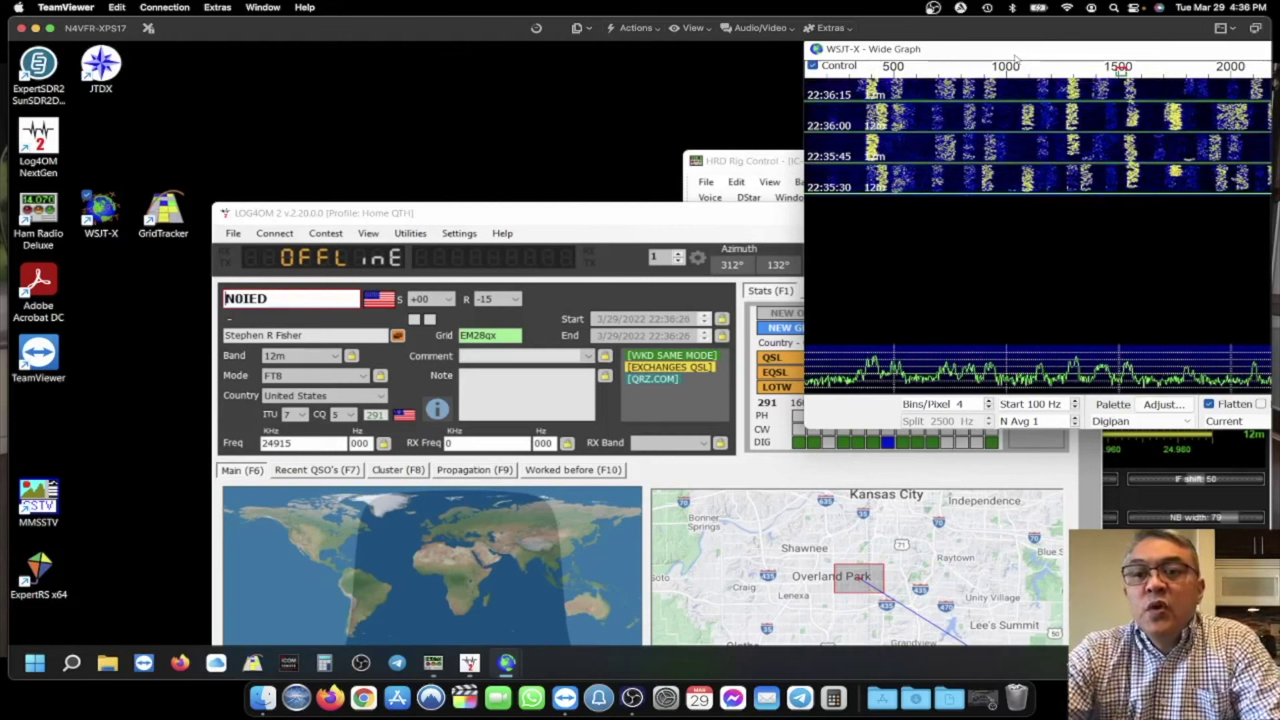
# - Arrange the Wide Graph, Log4OM and Rig Control windows so the logger sits beside the waterfall with the radio controls beneath it
pyautogui.moveTo(1012, 56); pyautogui.dragTo(930, 58)
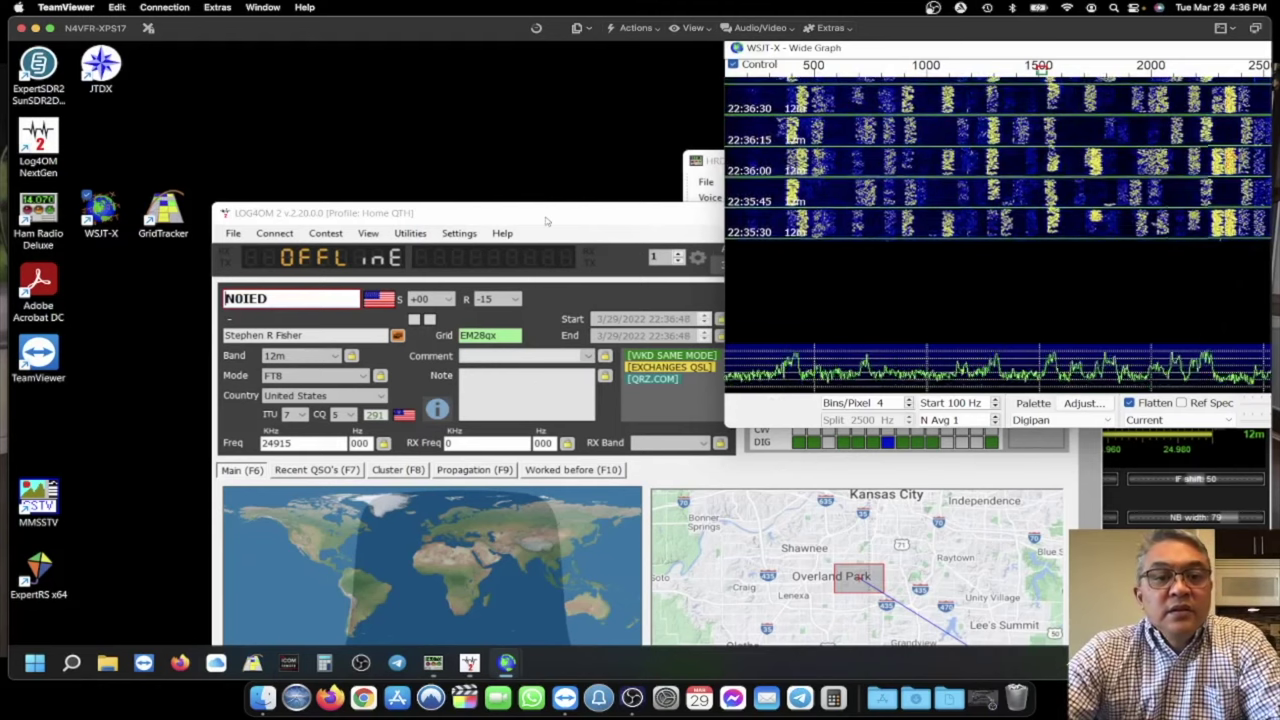
pyautogui.moveTo(547, 219); pyautogui.dragTo(345, 148)
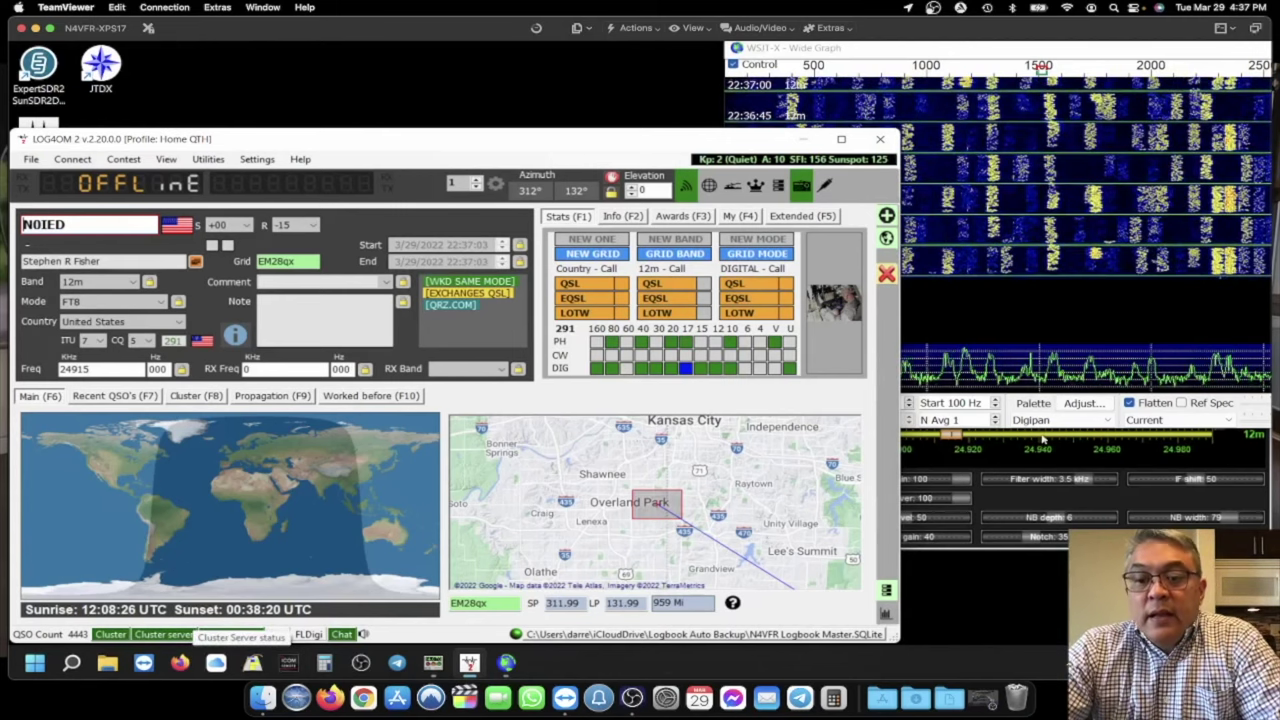
pyautogui.click(1228, 454)
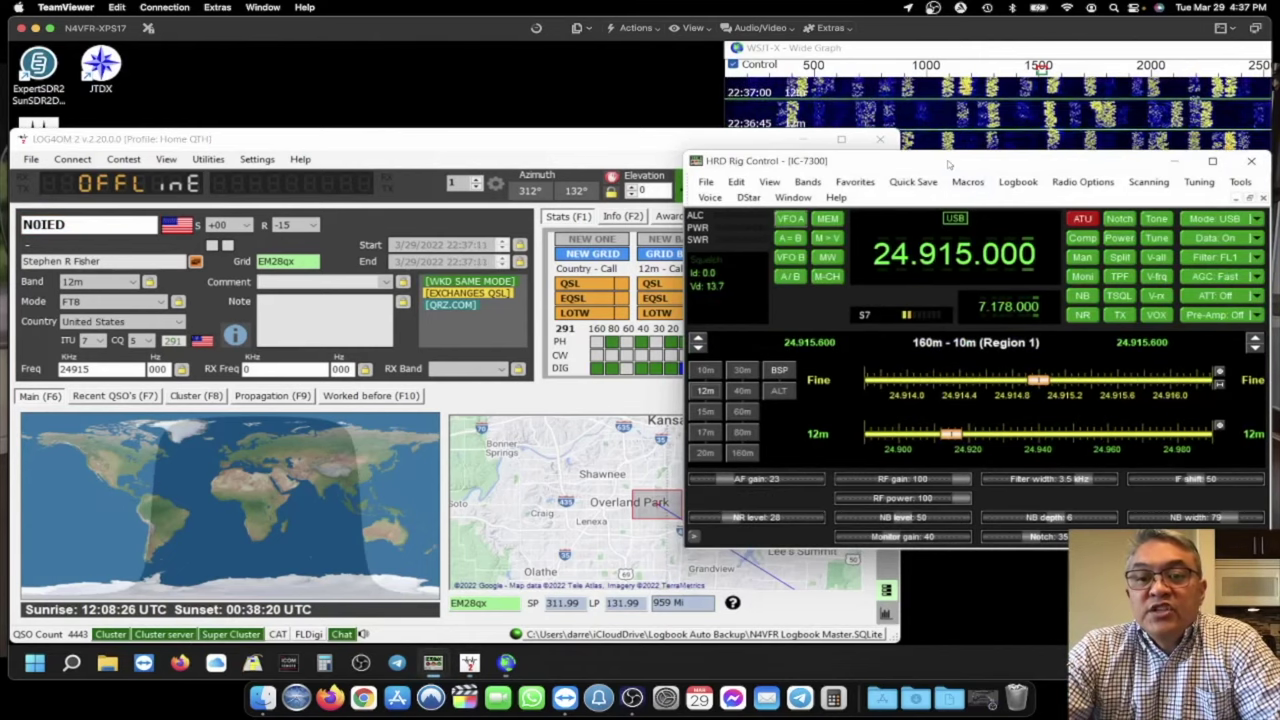
pyautogui.moveTo(950, 167); pyautogui.dragTo(952, 174)
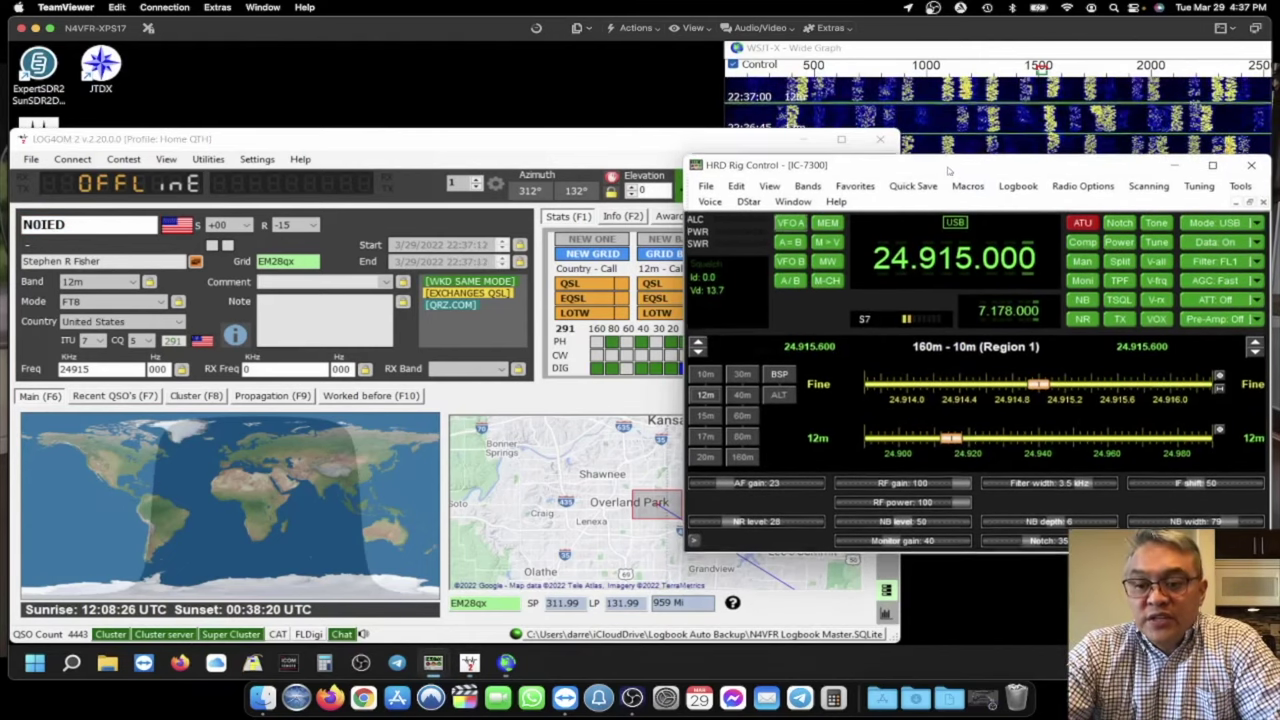
pyautogui.moveTo(953, 203); pyautogui.dragTo(955, 259)
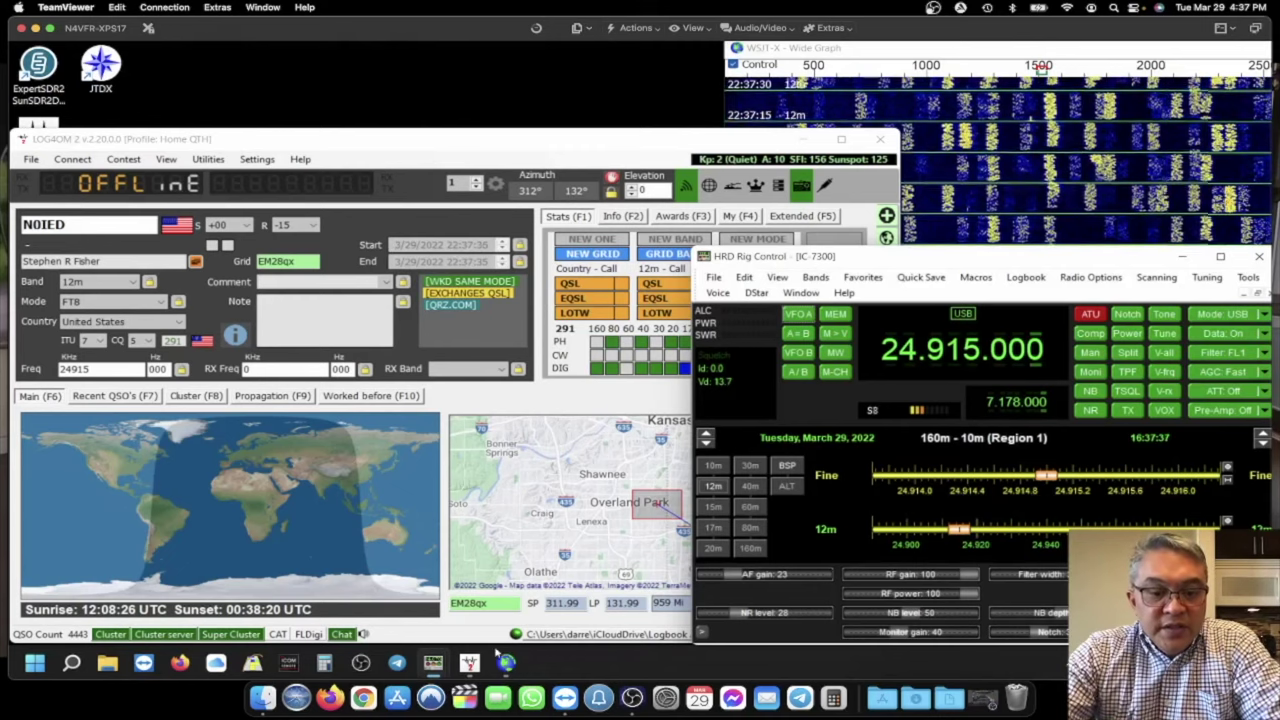
# - Bring back the main WSJT-X window and narrow it so the Rig Control frequency display stays uncovered
pyautogui.moveTo(481, 665)
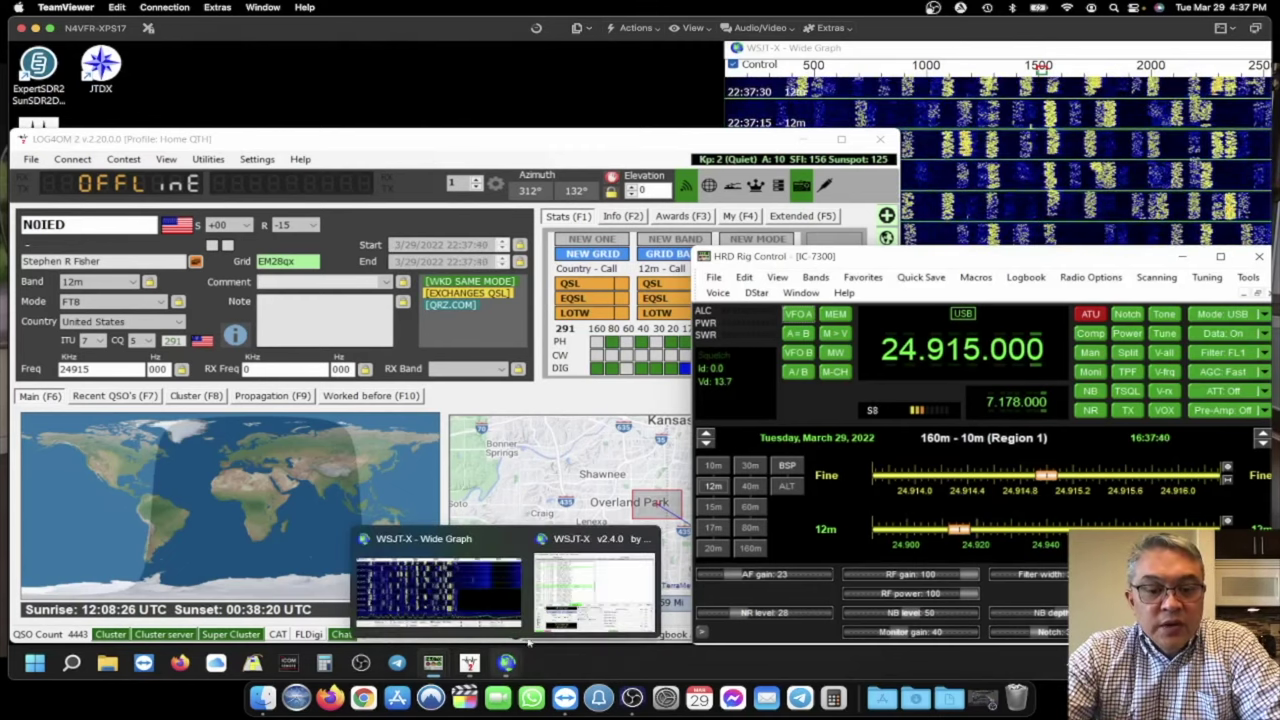
pyautogui.click(594, 590)
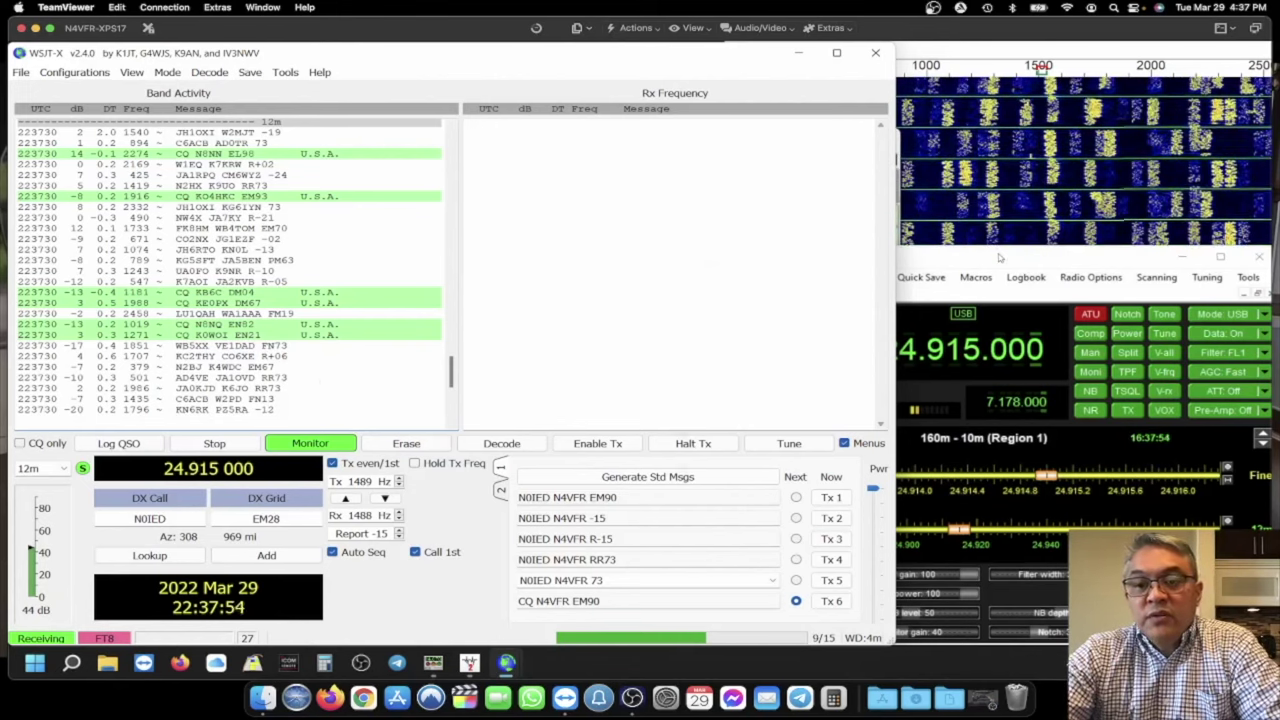
pyautogui.click(998, 258)
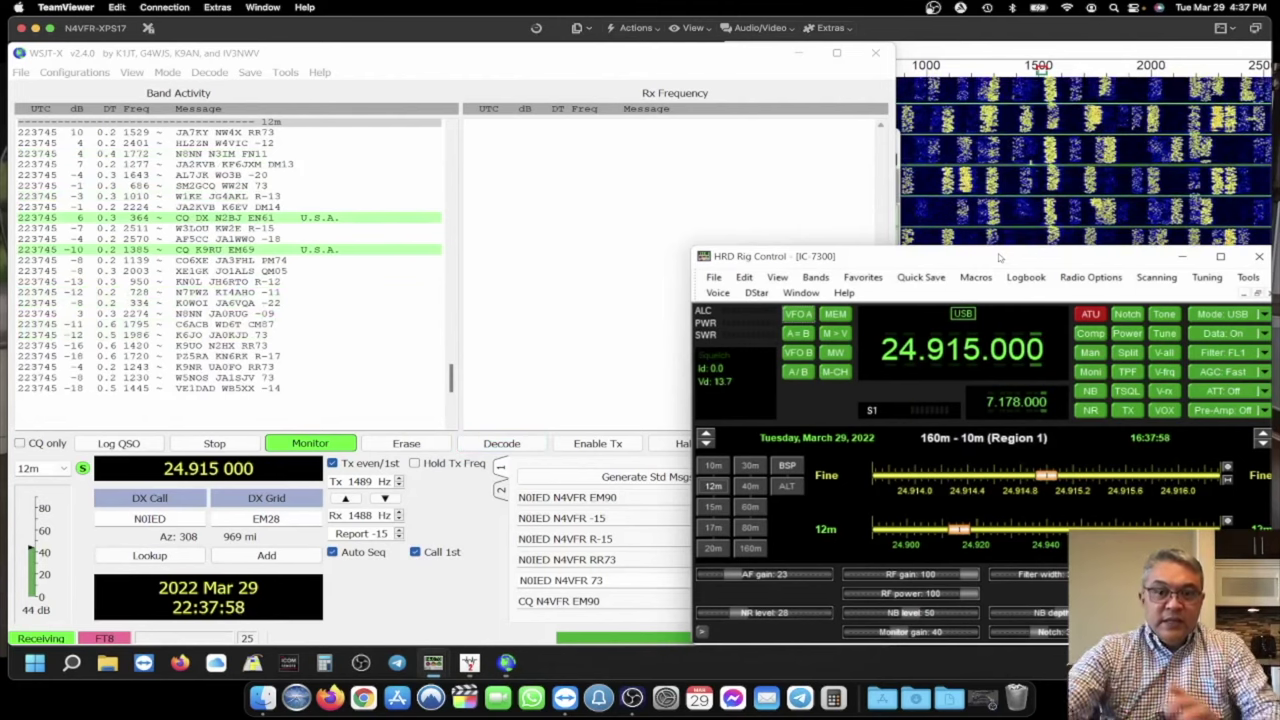
pyautogui.click(637, 280)
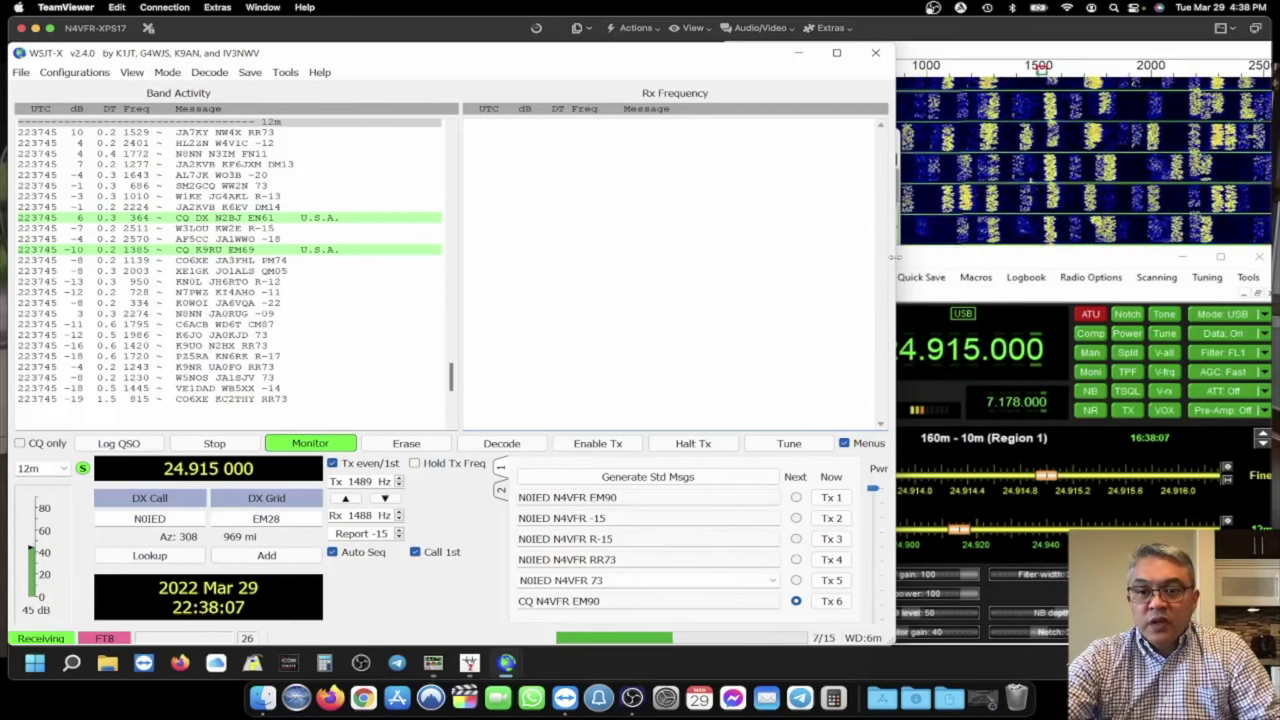
pyautogui.moveTo(894, 260); pyautogui.dragTo(711, 256)
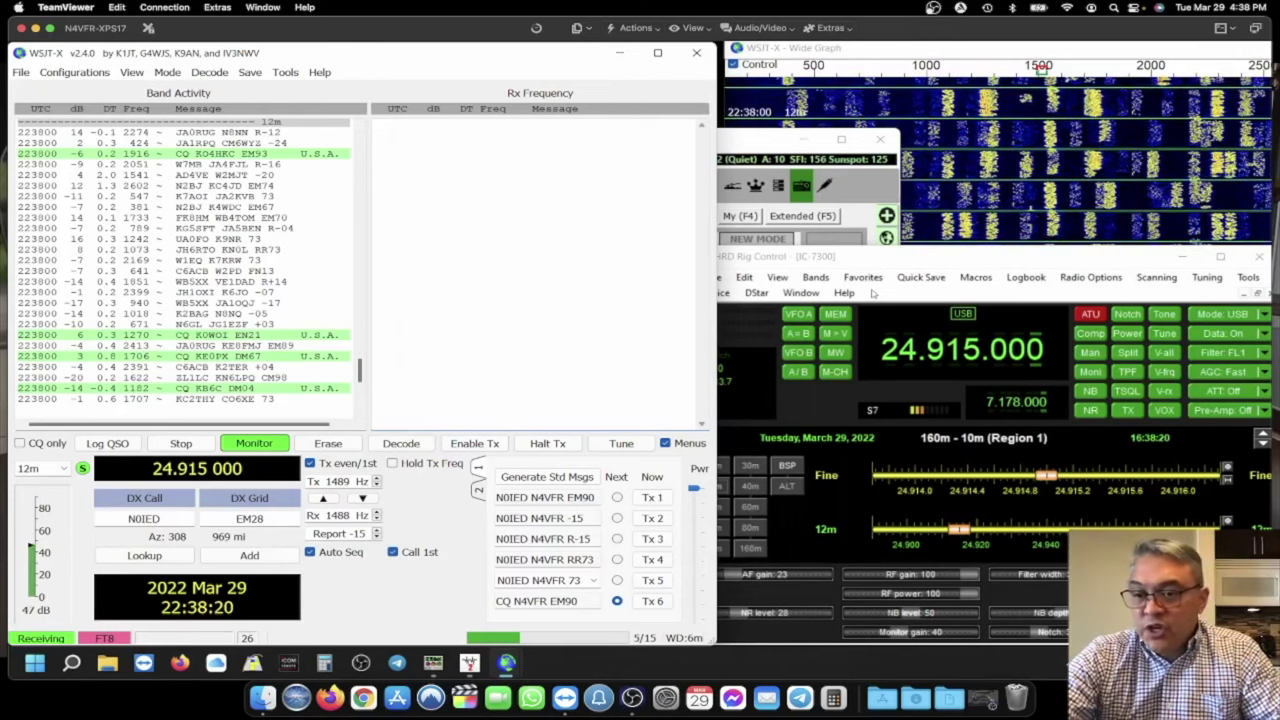
# - Select Off for the radio's AGC, and adjust the Rig Control and WSJT-X windows to sit side by side
pyautogui.click(1265, 372)
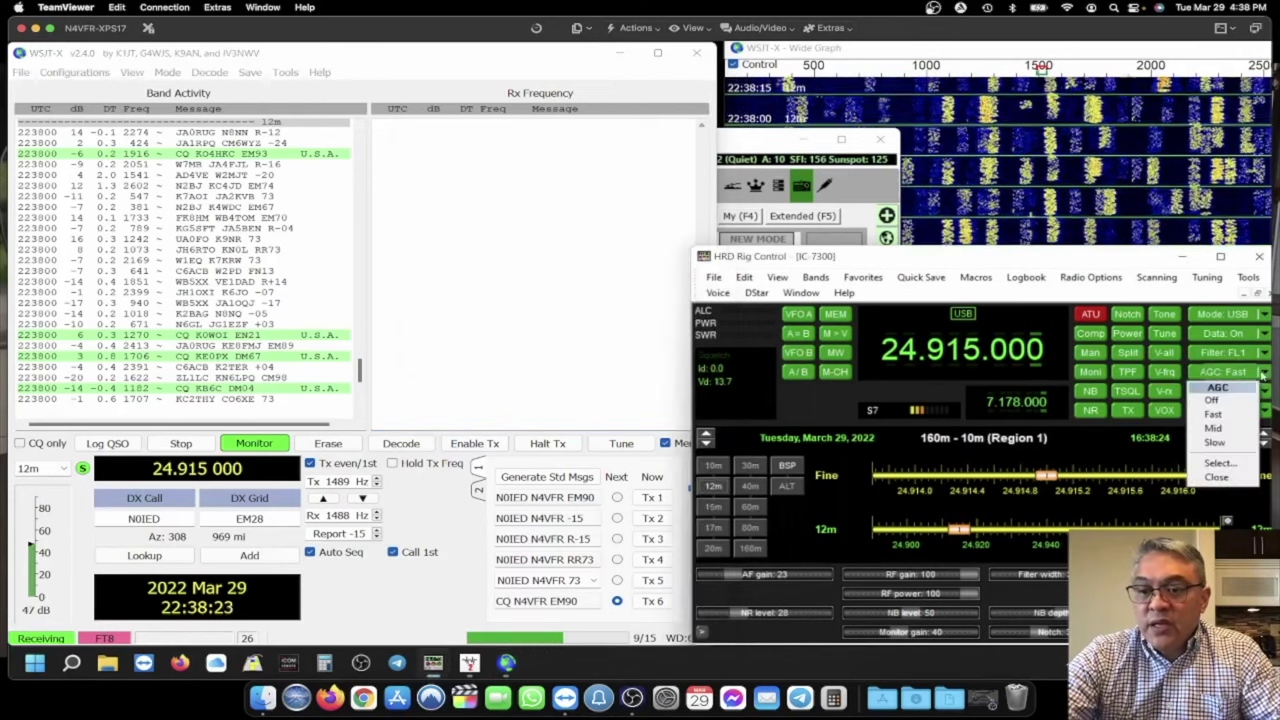
pyautogui.click(1212, 400)
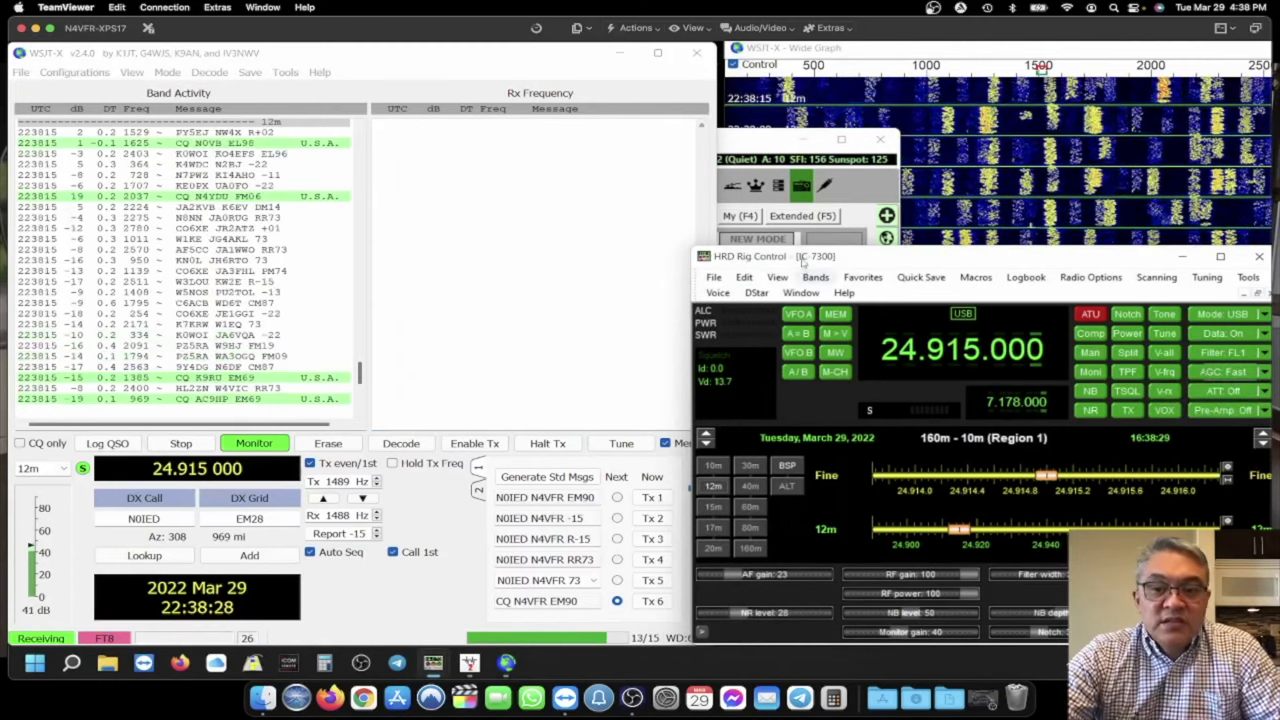
pyautogui.moveTo(804, 262); pyautogui.dragTo(892, 260)
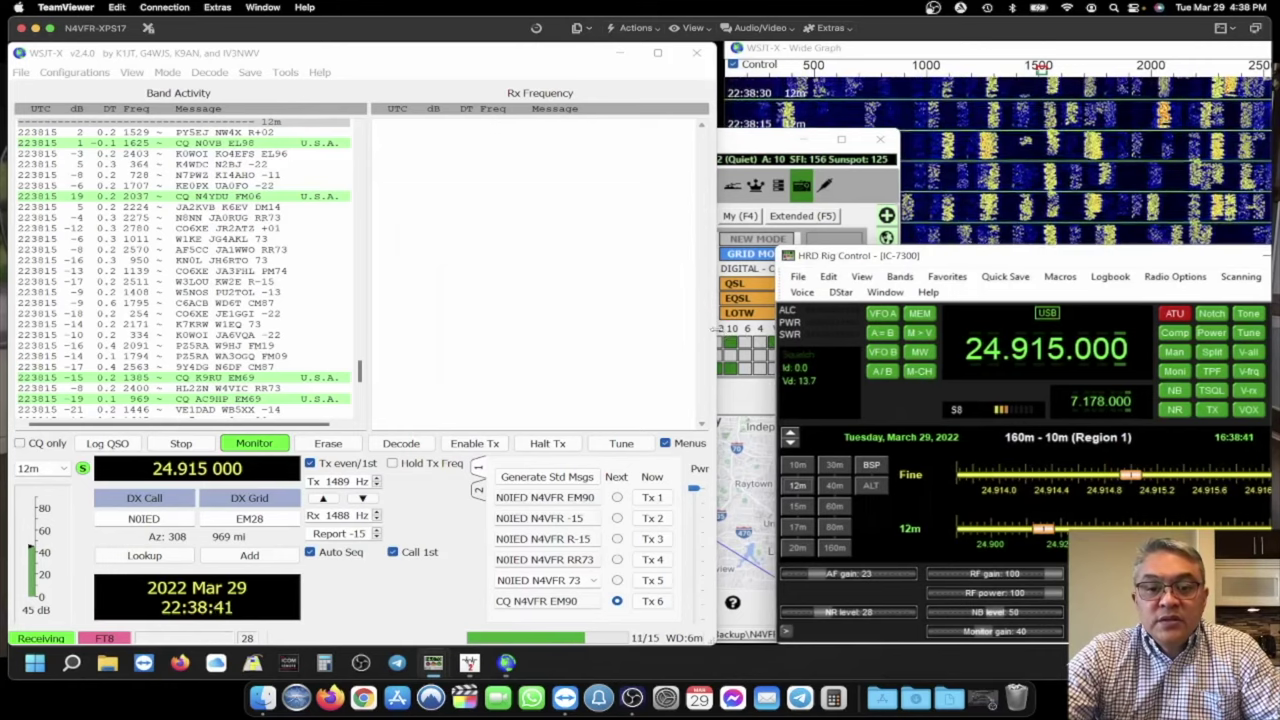
pyautogui.moveTo(716, 333); pyautogui.dragTo(776, 330)
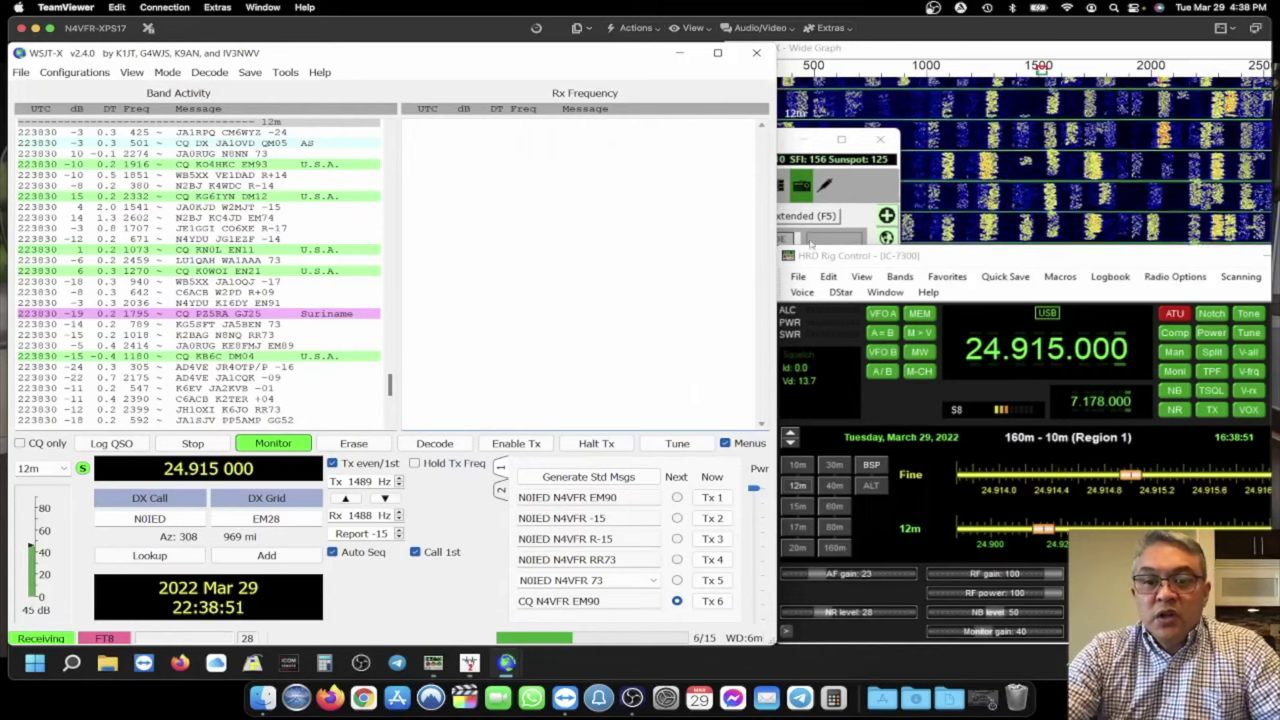
# - Show the recent QSO list in Log4OM and start its CAT connection to the radio
pyautogui.click(875, 199)
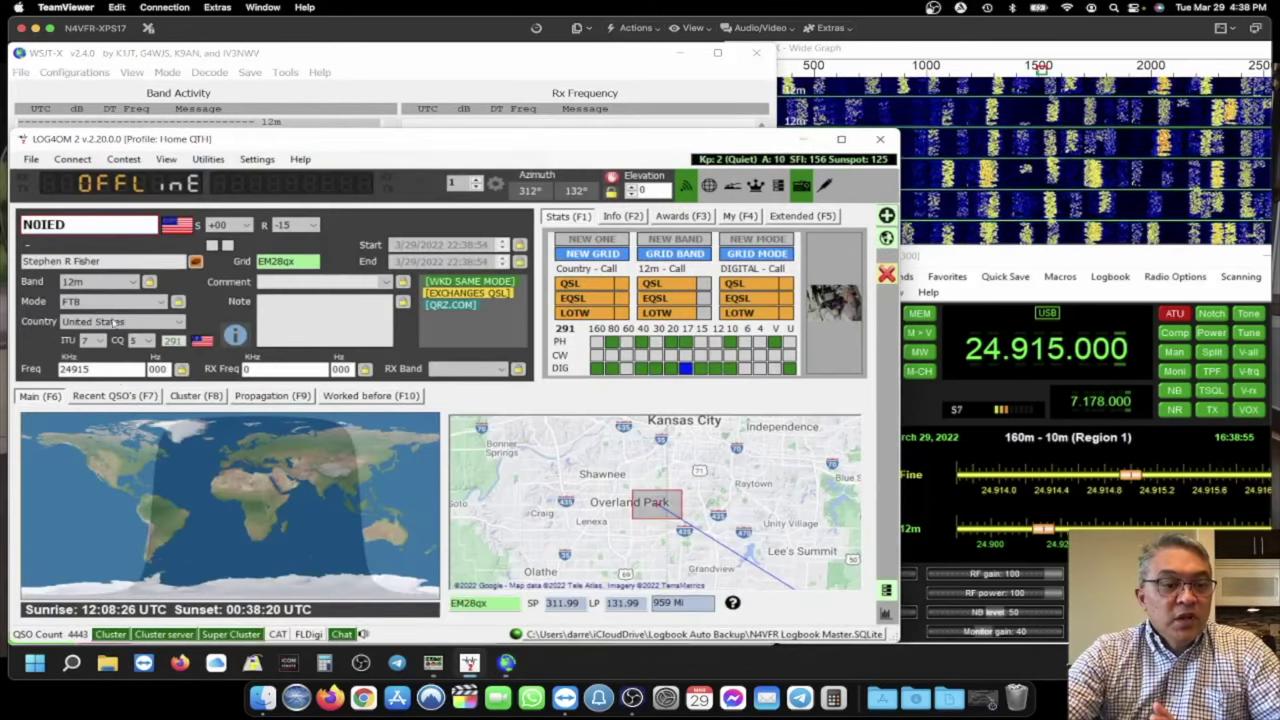
pyautogui.click(117, 396)
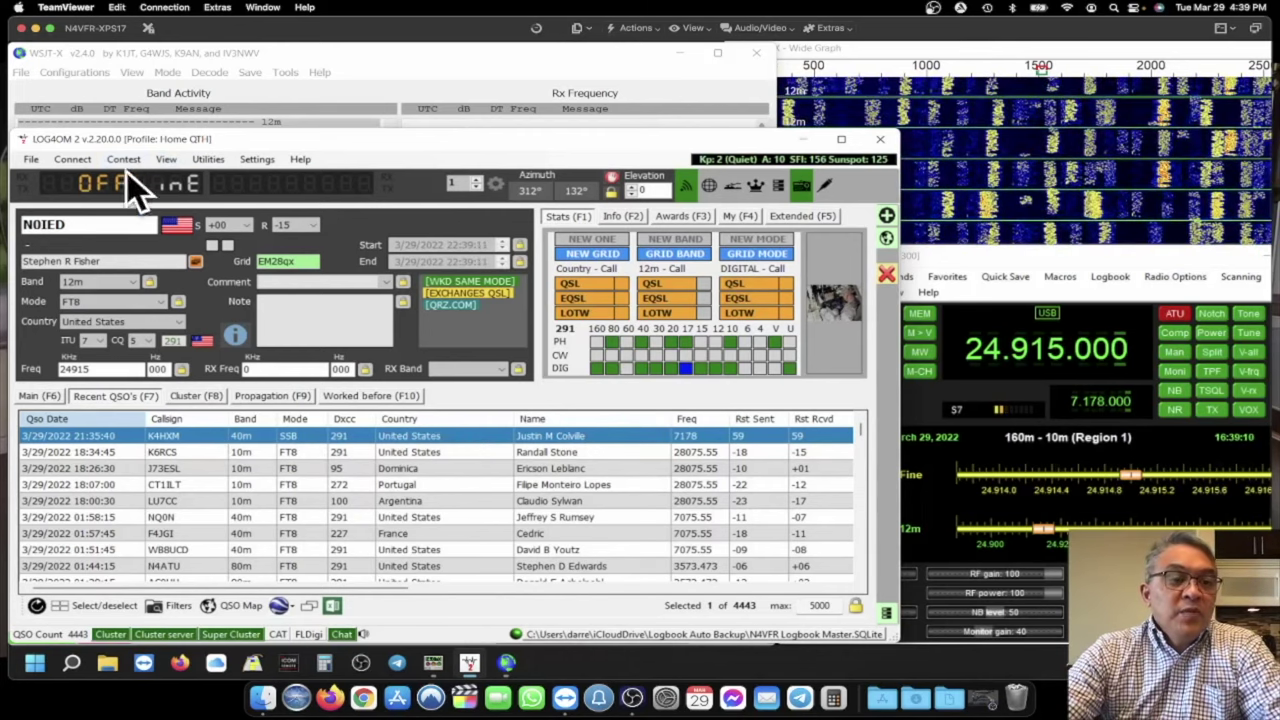
pyautogui.click(72, 159)
pyautogui.moveTo(128, 213)
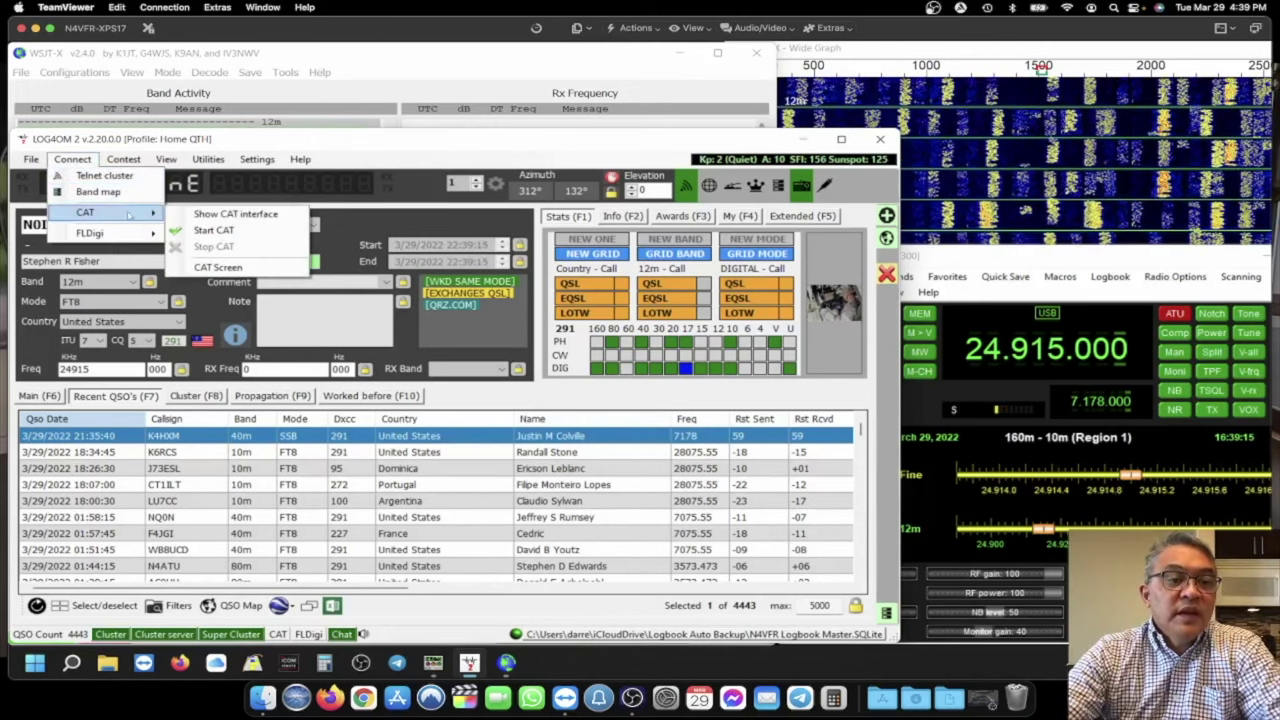
pyautogui.click(200, 230)
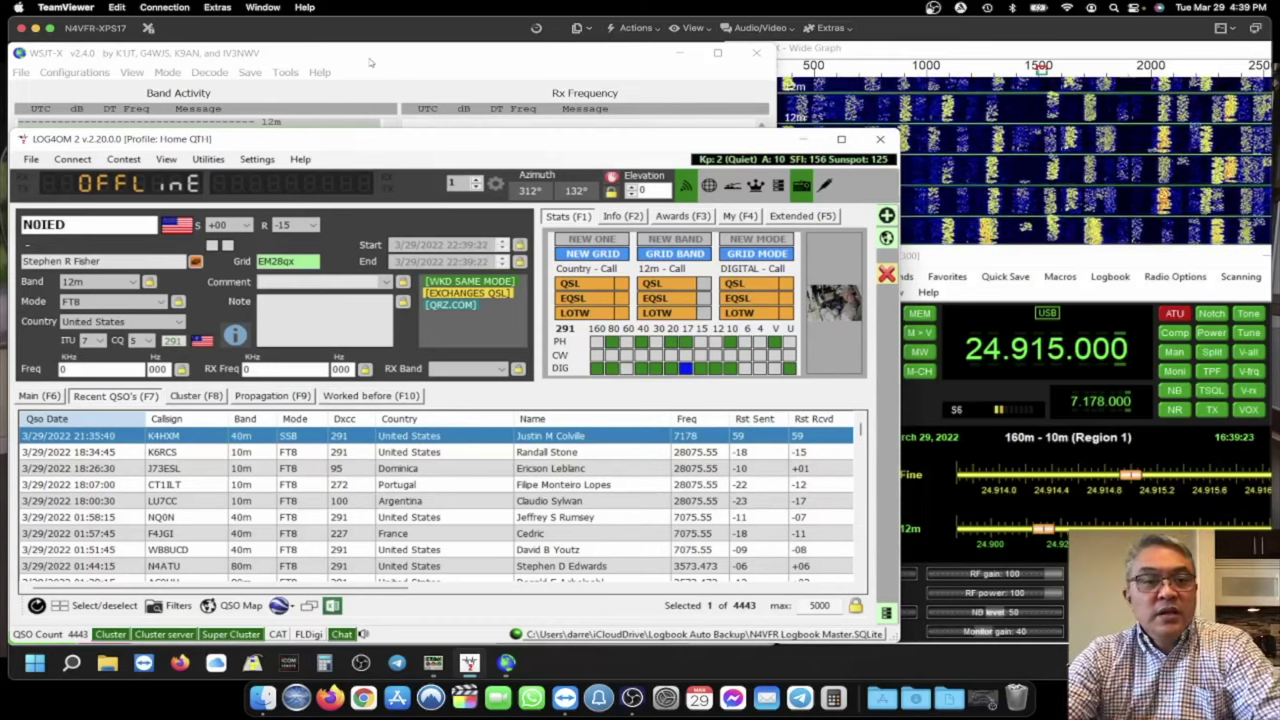
# - Switch WSJT-X to the 40m band on 7.074 MHz and run the radio's Tune function from Rig Control
pyautogui.click(369, 63)
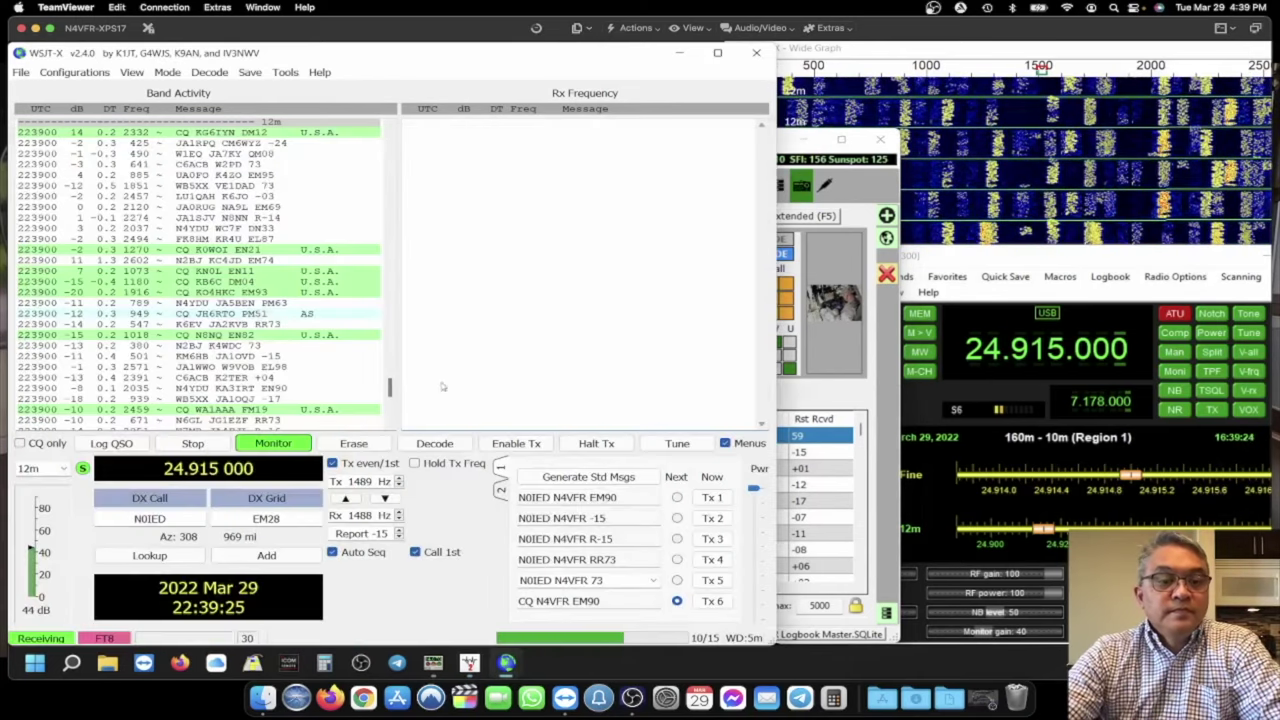
pyautogui.click(1040, 263)
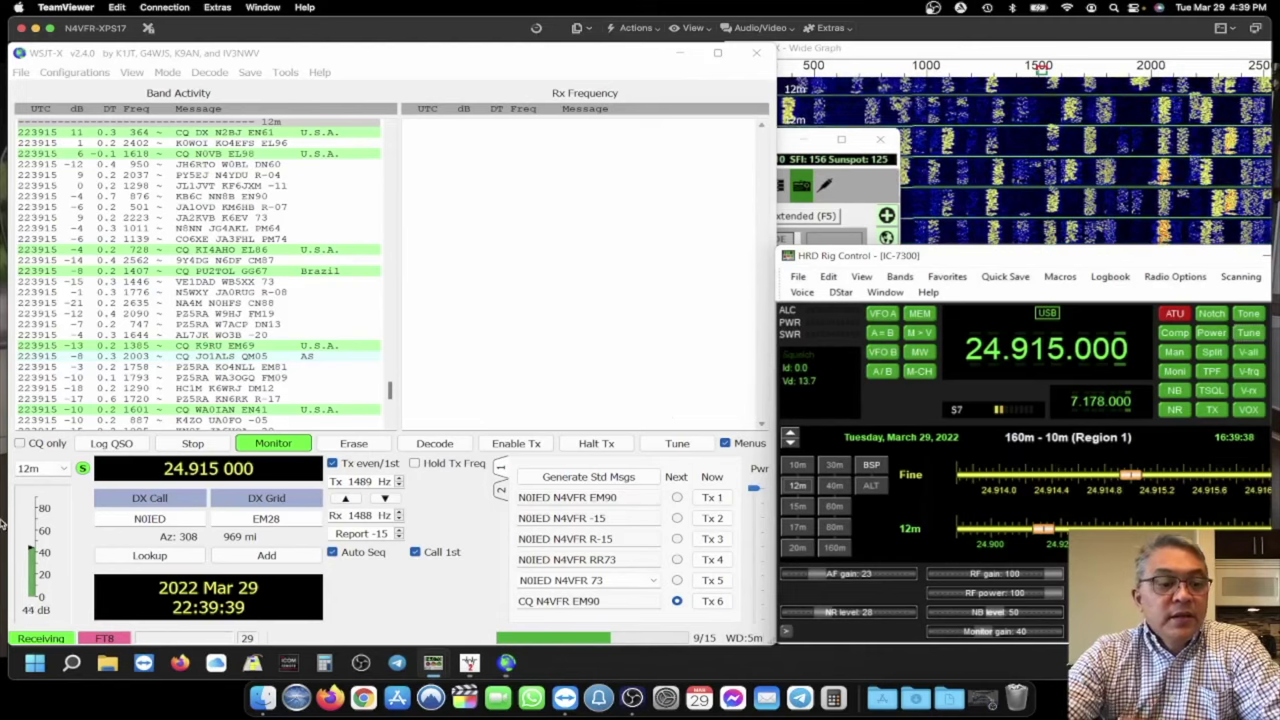
pyautogui.click(63, 469)
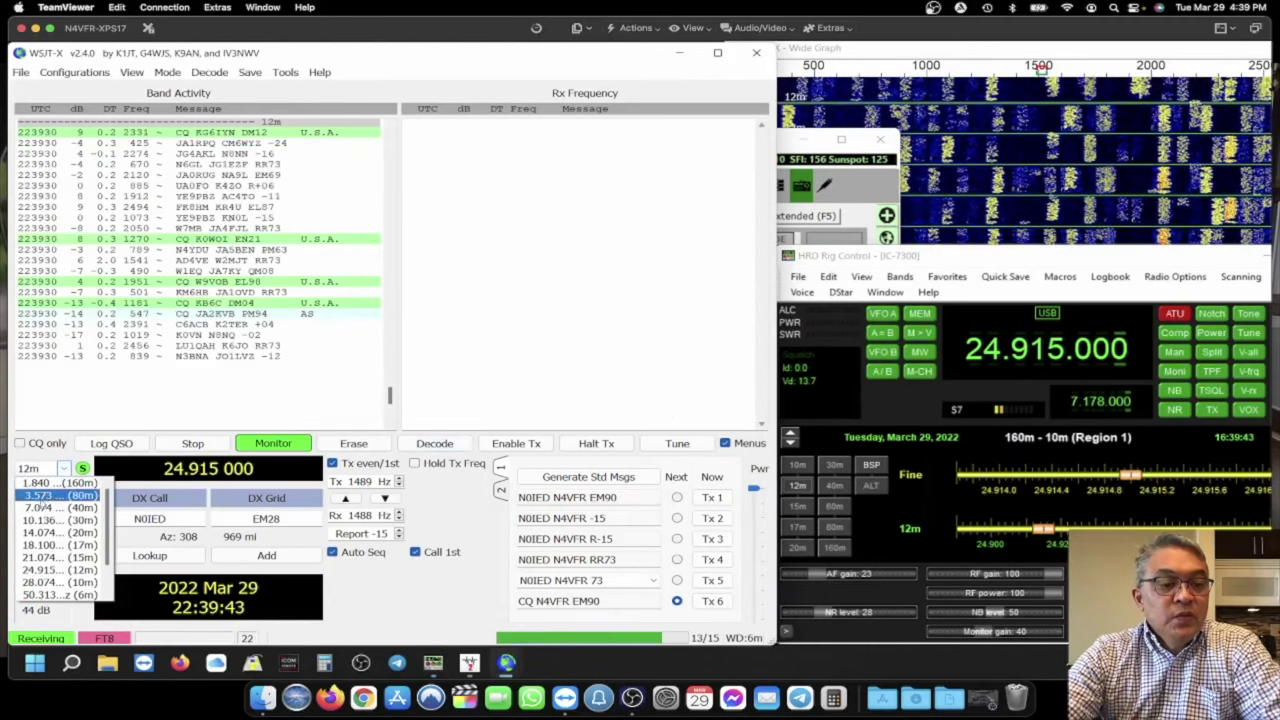
pyautogui.click(40, 508)
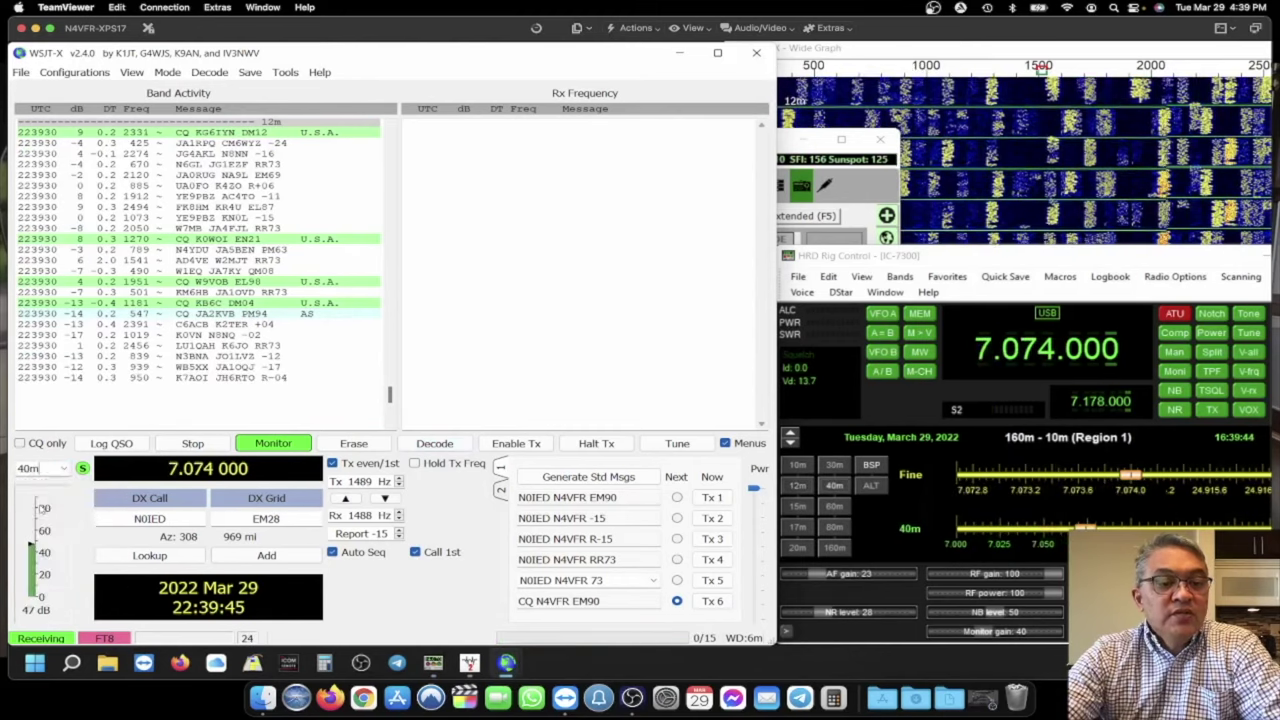
pyautogui.click(1248, 316)
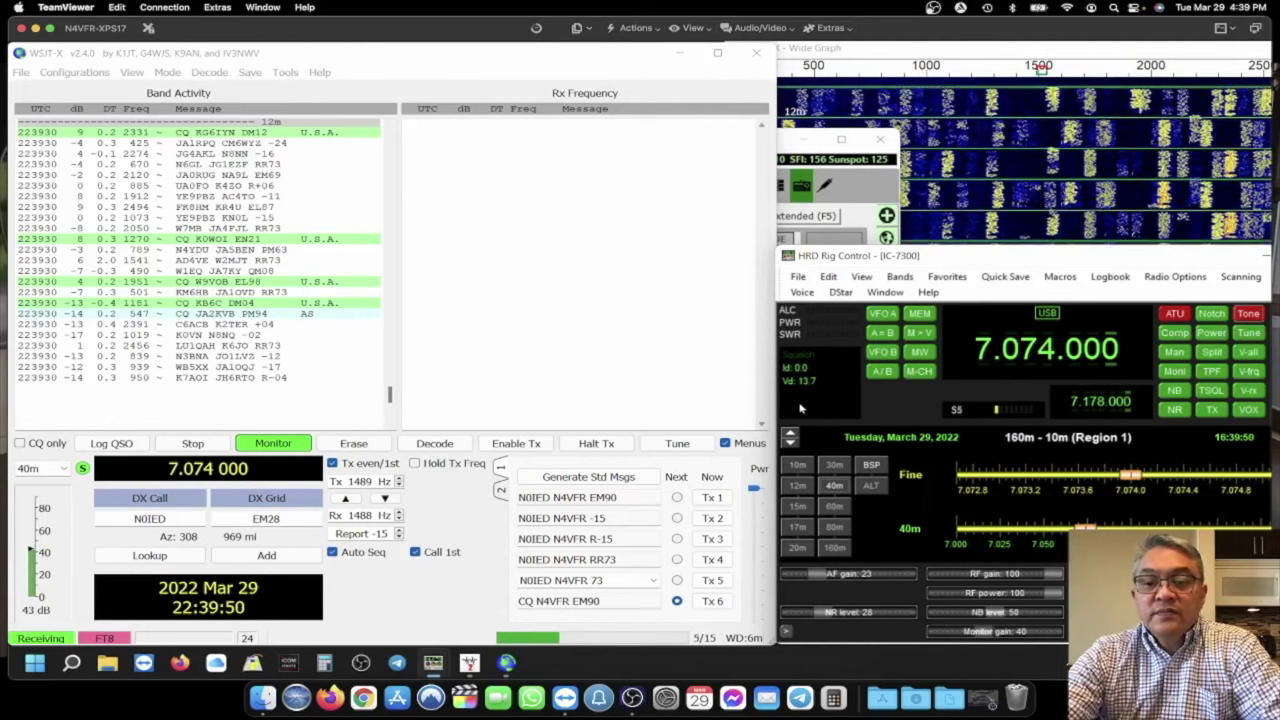
pyautogui.click(1249, 334)
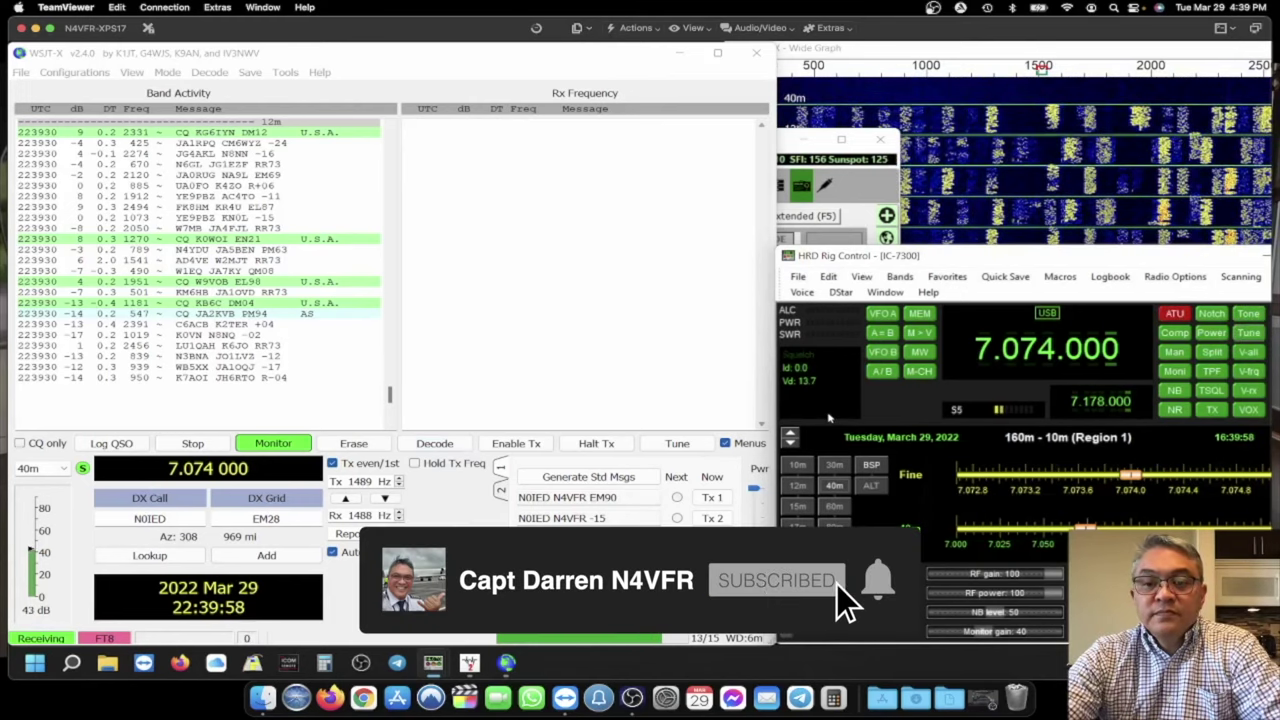
# - Clear the decoded messages in WSJT-X and switch it to the 12m band on 24.915 MHz
pyautogui.click(372, 447)
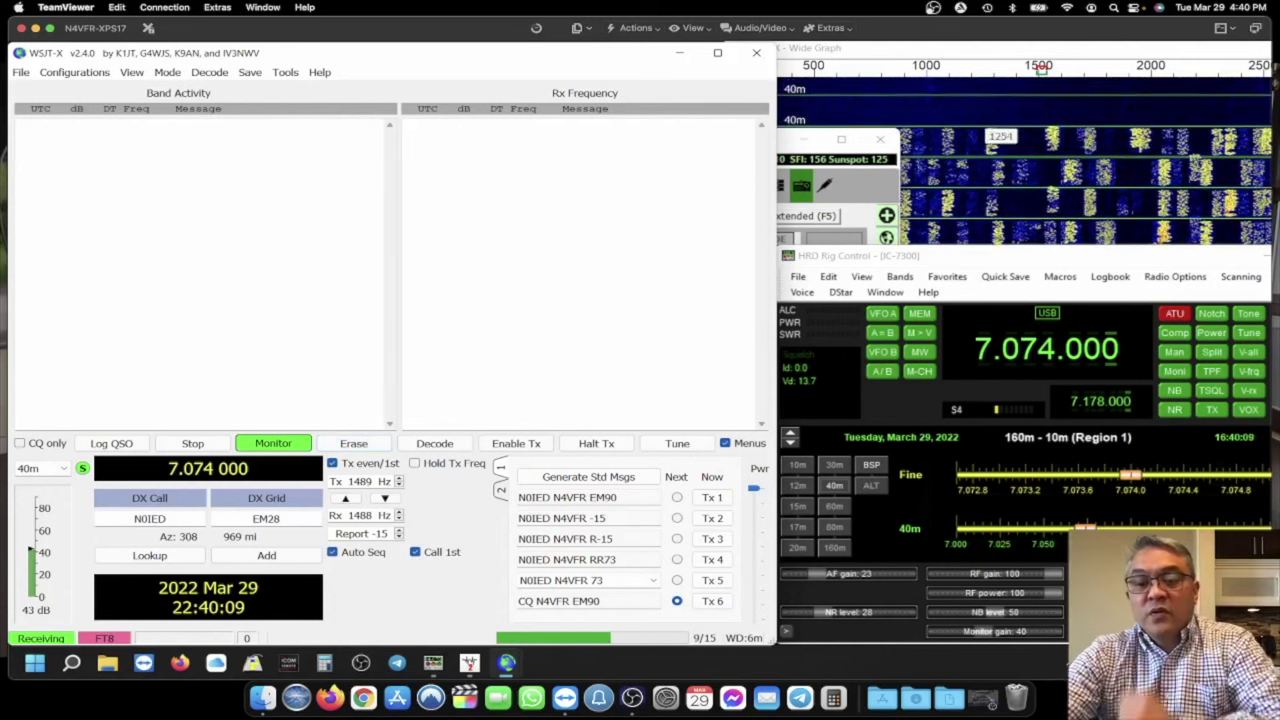
pyautogui.click(62, 470)
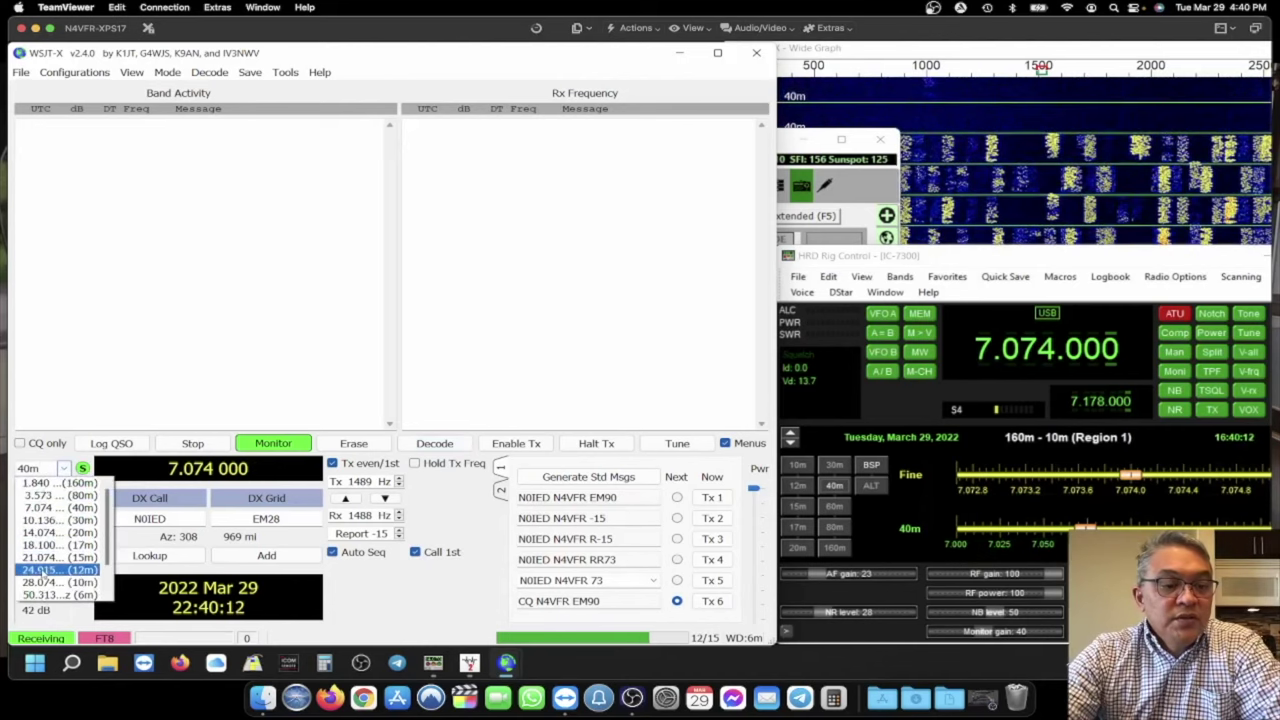
pyautogui.click(44, 570)
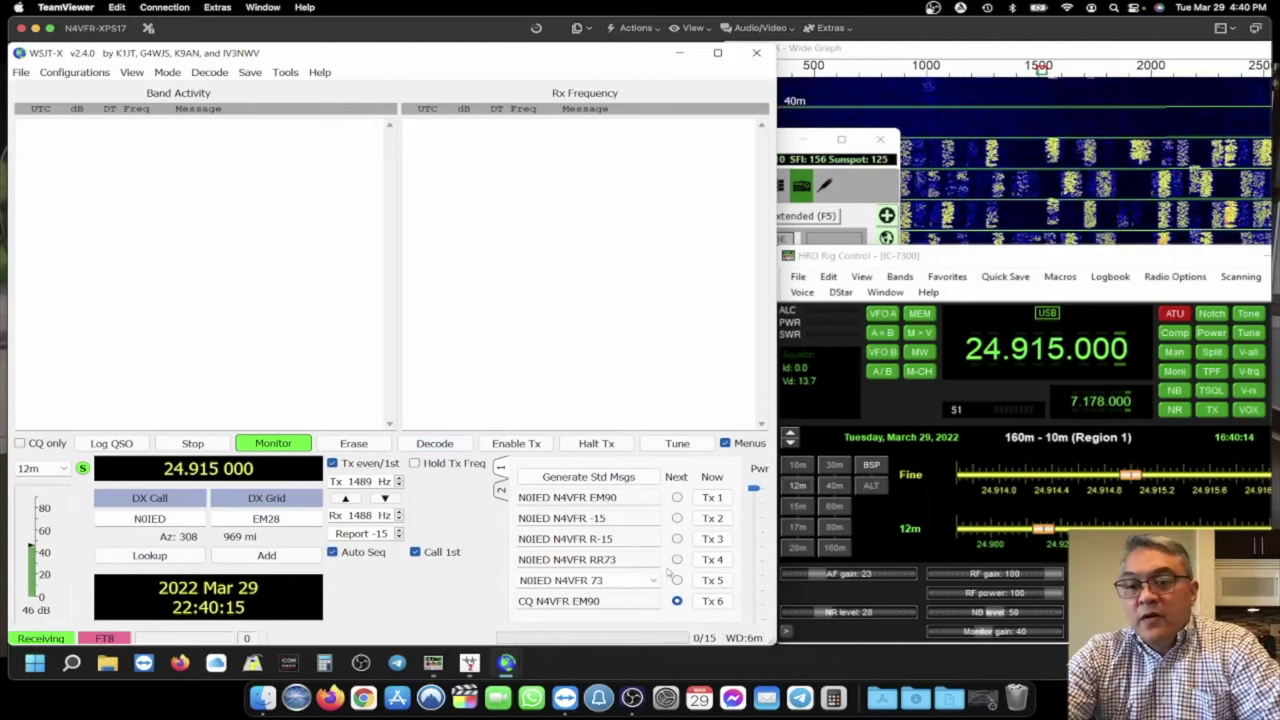
# - Run the radio's Tune function on 12m and lower the RF gain to 42 in Rig Control
pyautogui.click(1247, 333)
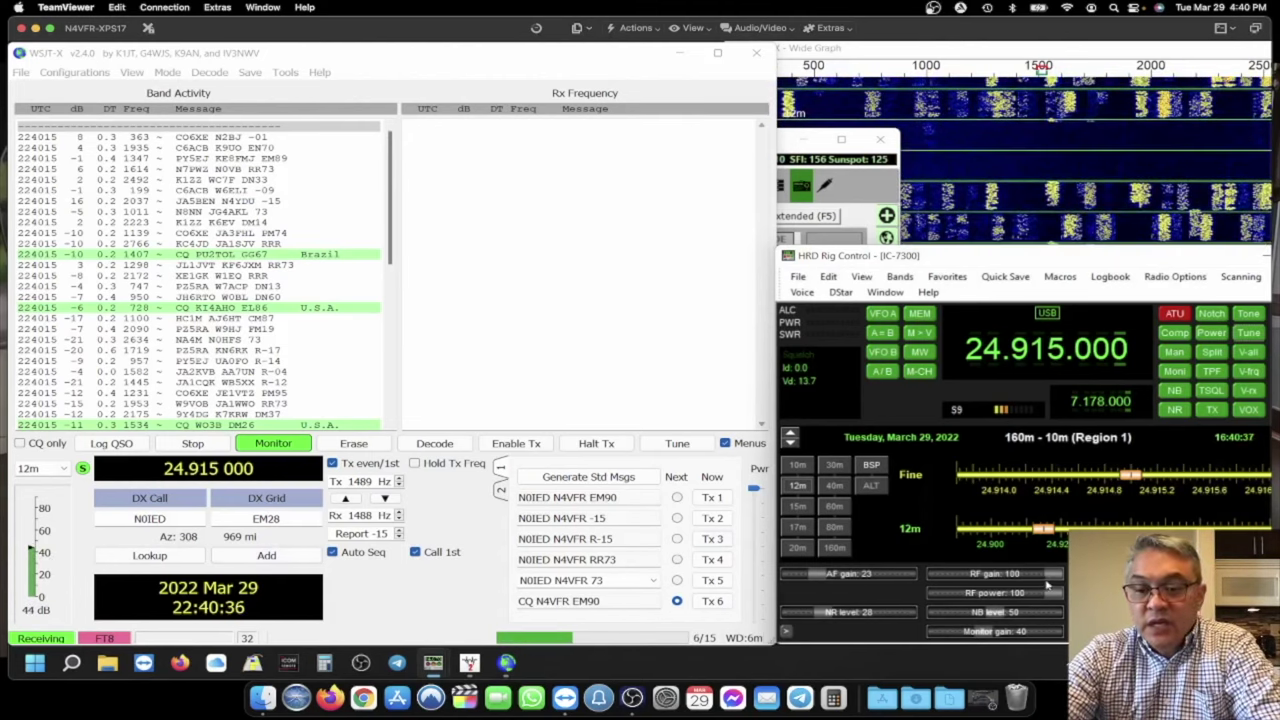
pyautogui.moveTo(1050, 576); pyautogui.dragTo(980, 578)
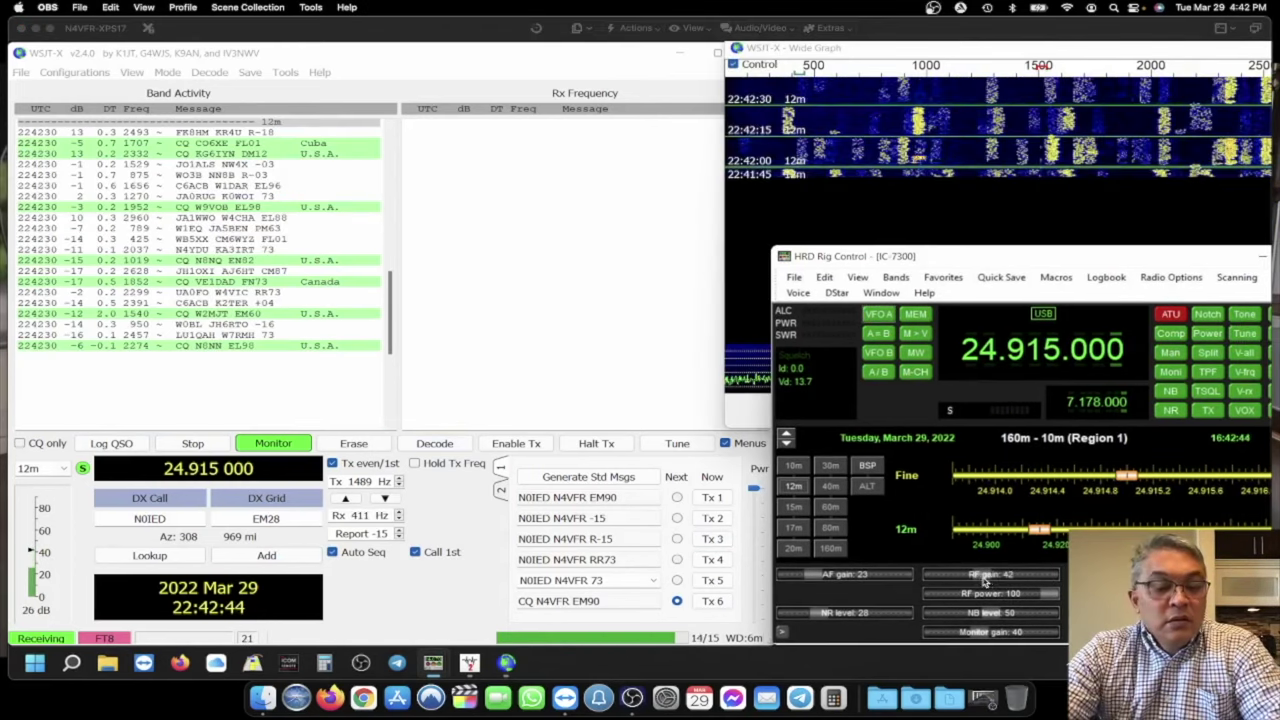
pyautogui.click(989, 578)
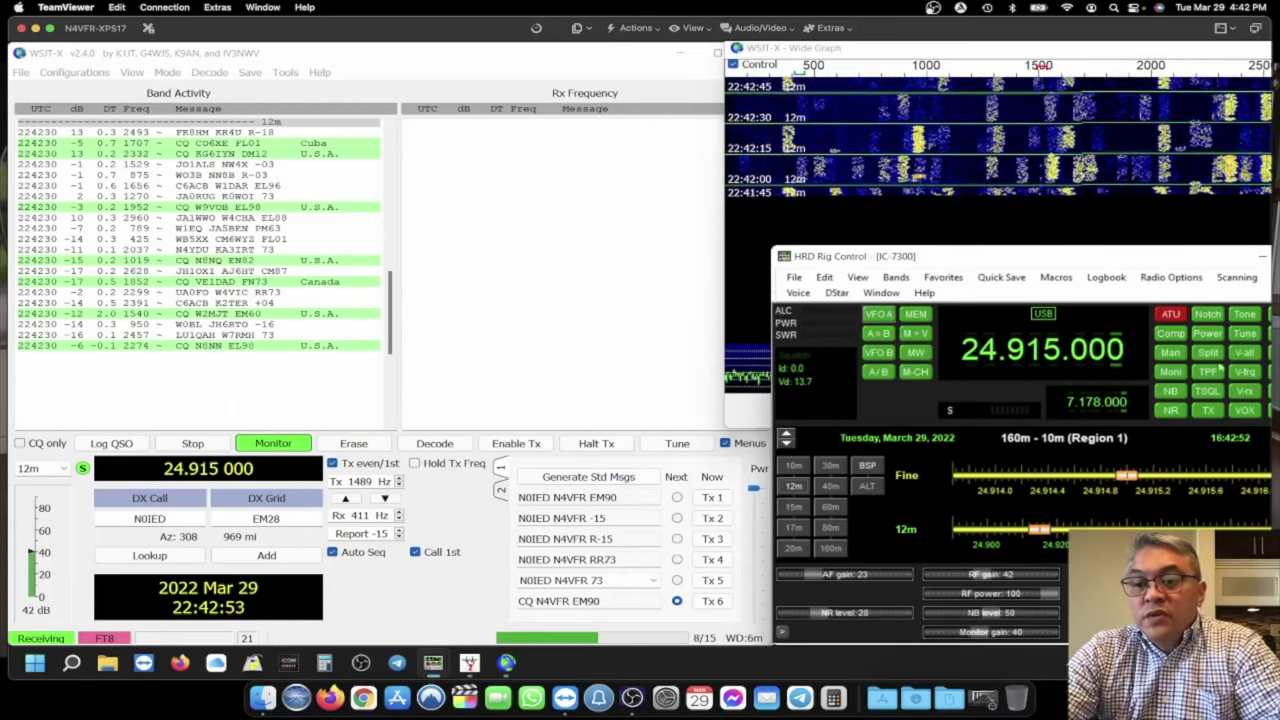
pyautogui.click(1248, 336)
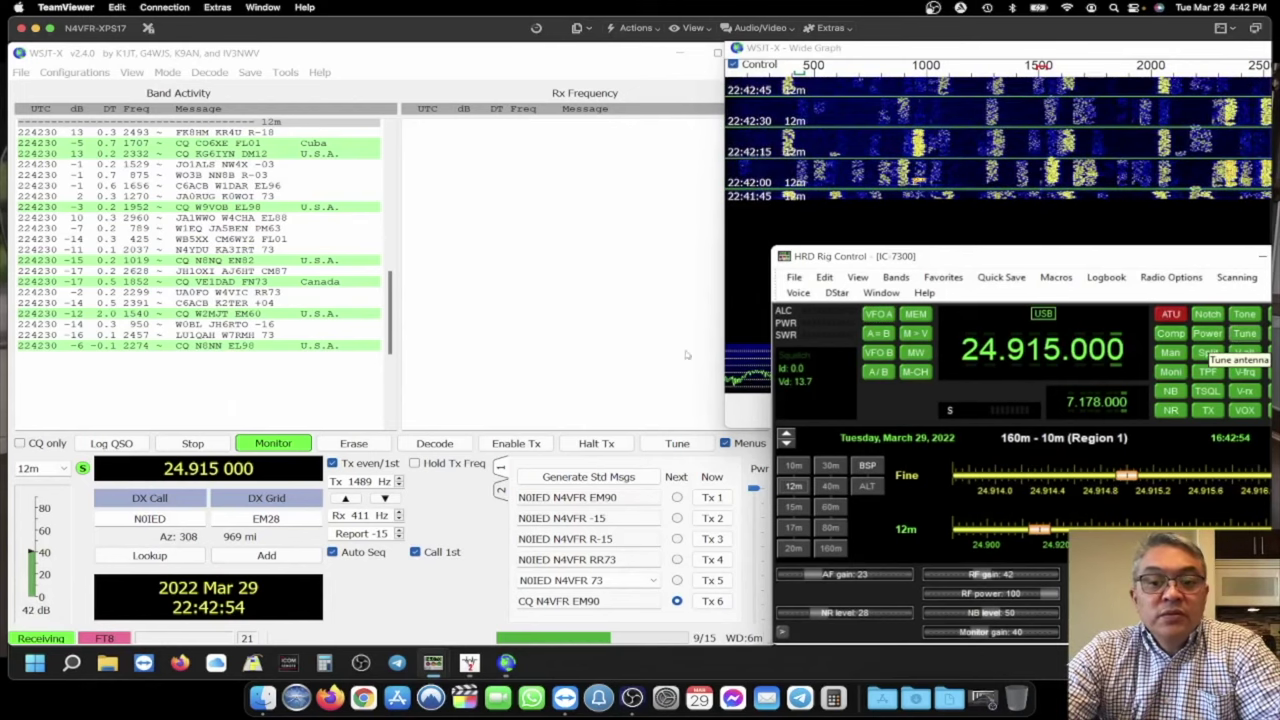
# - Enable transmission in WSJT-X to call CQ on 12m, and narrow its window slightly
pyautogui.click(578, 349)
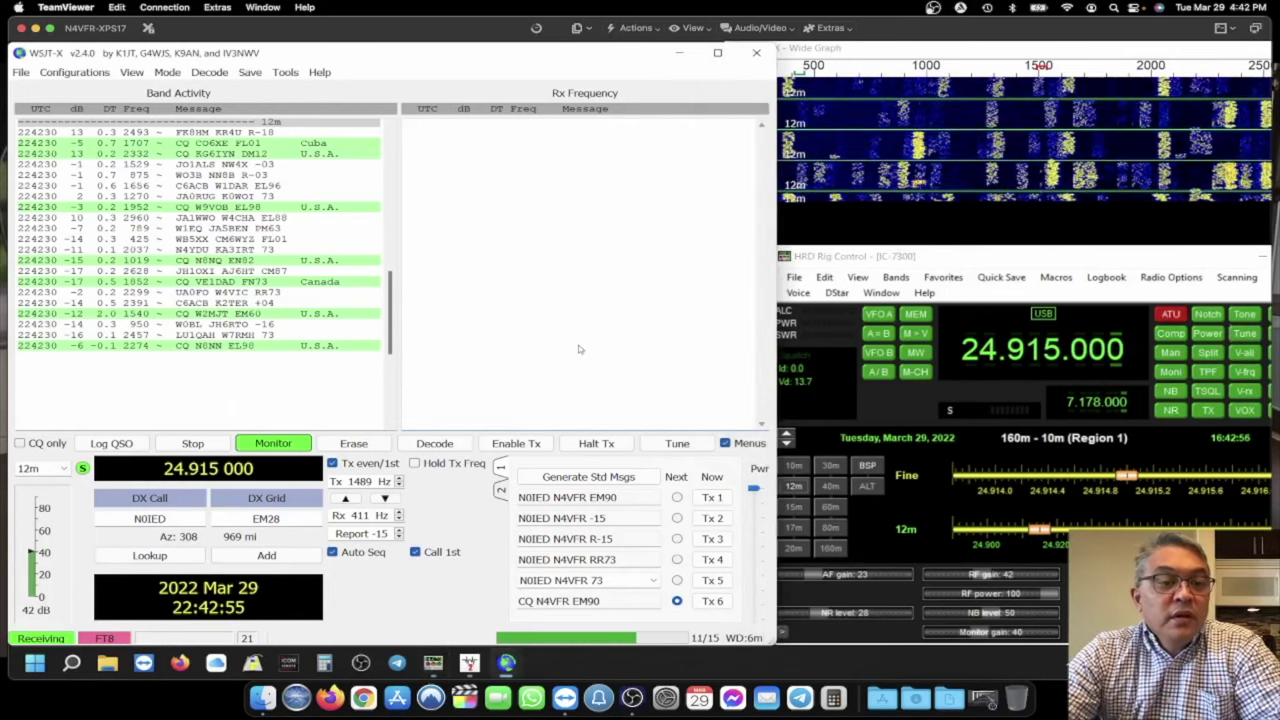
pyautogui.click(518, 444)
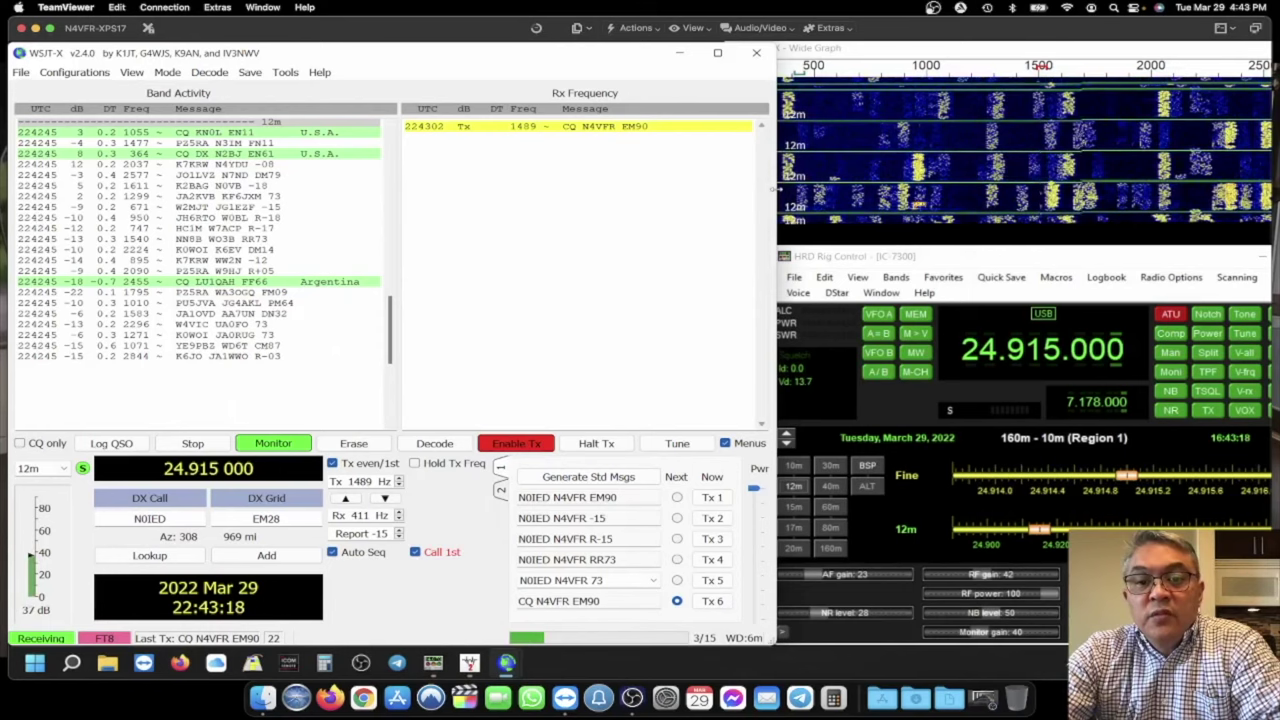
pyautogui.moveTo(777, 195); pyautogui.dragTo(766, 190)
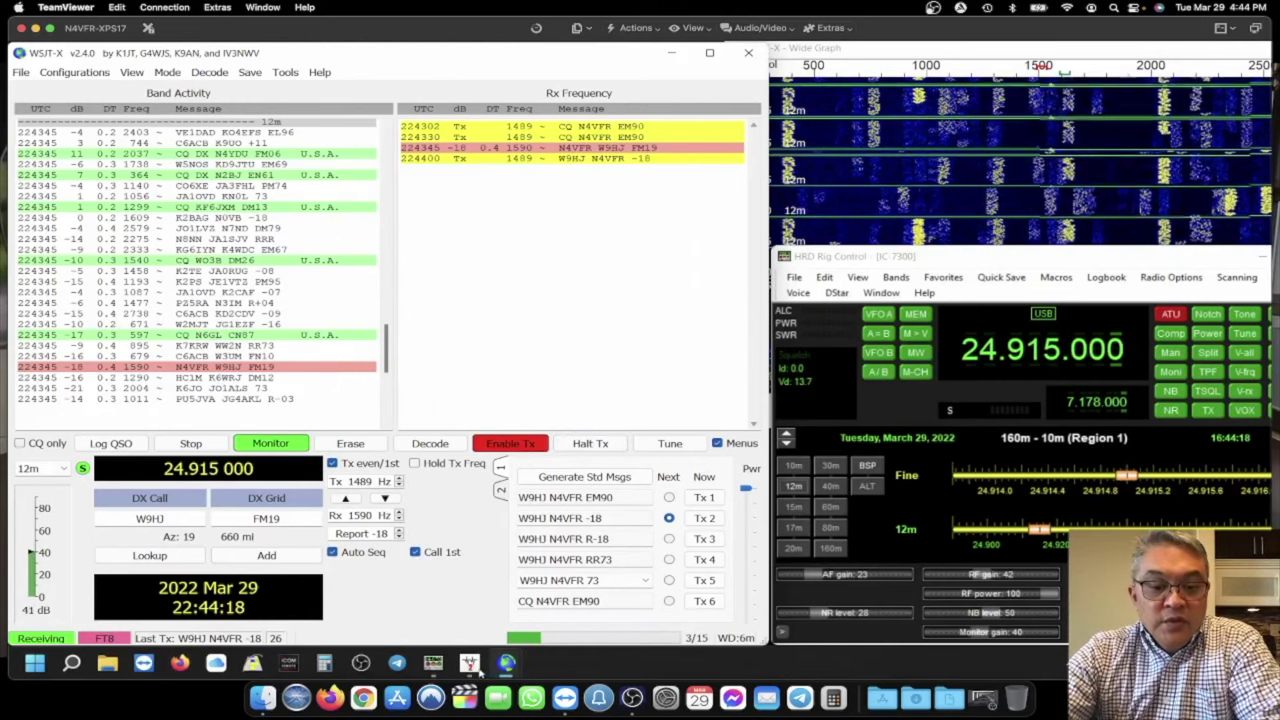
pyautogui.moveTo(510, 662)
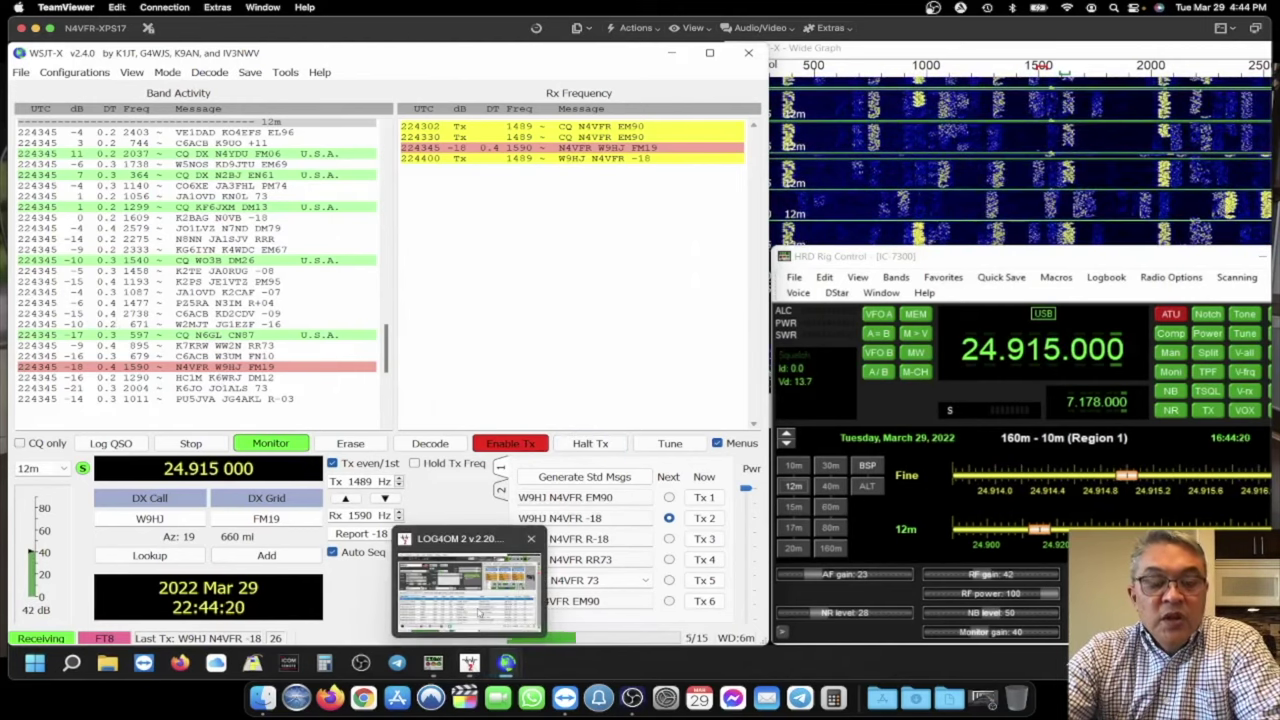
pyautogui.click(478, 617)
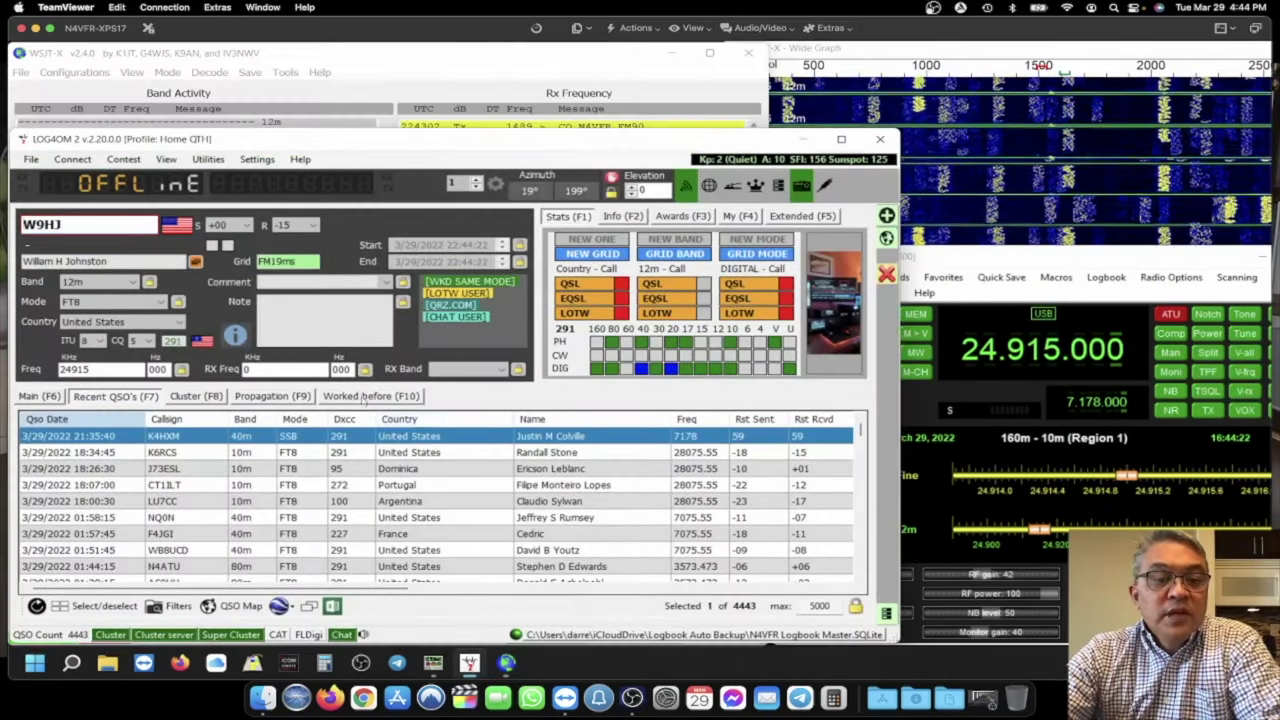
pyautogui.click(362, 398)
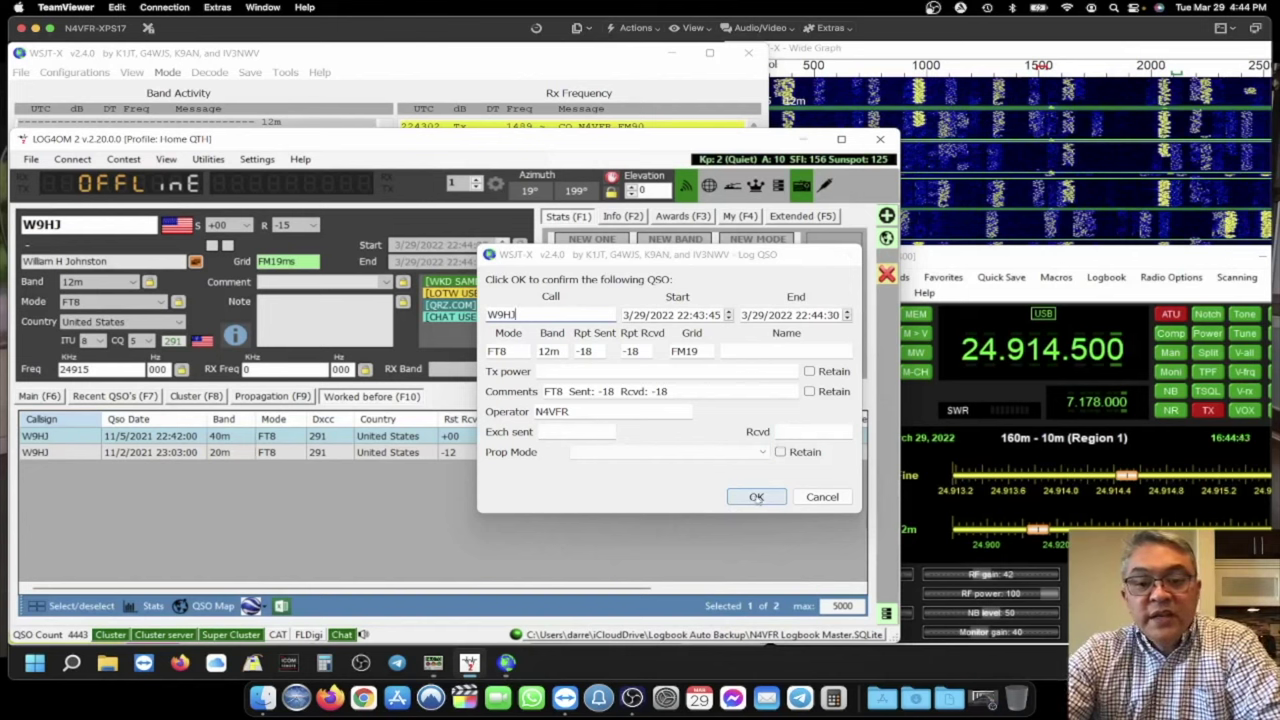
pyautogui.click(756, 497)
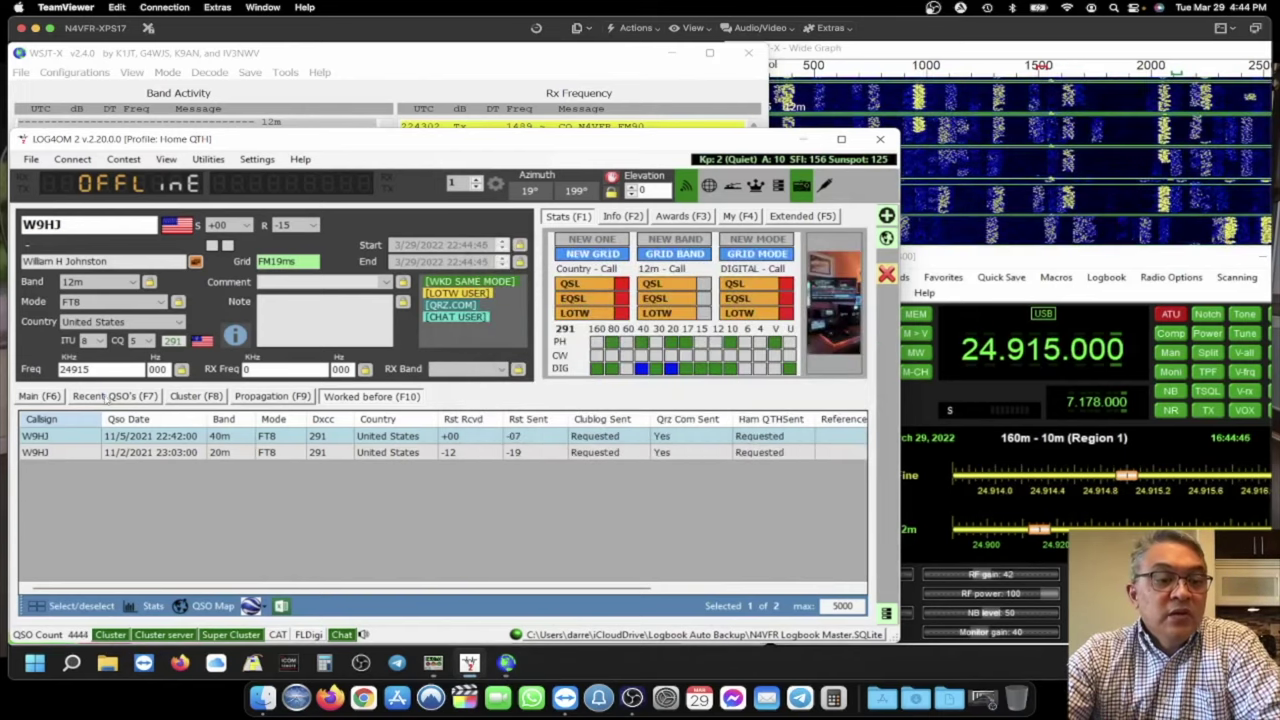
pyautogui.click(105, 396)
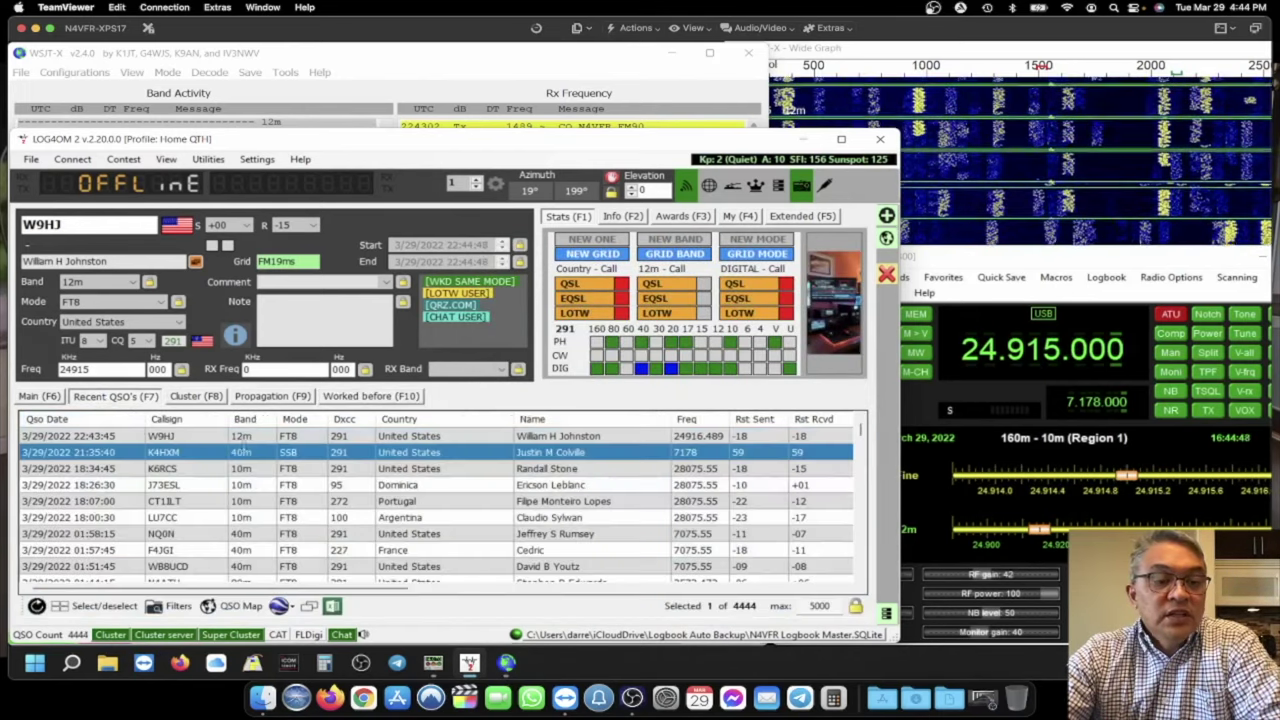
pyautogui.click(105, 437)
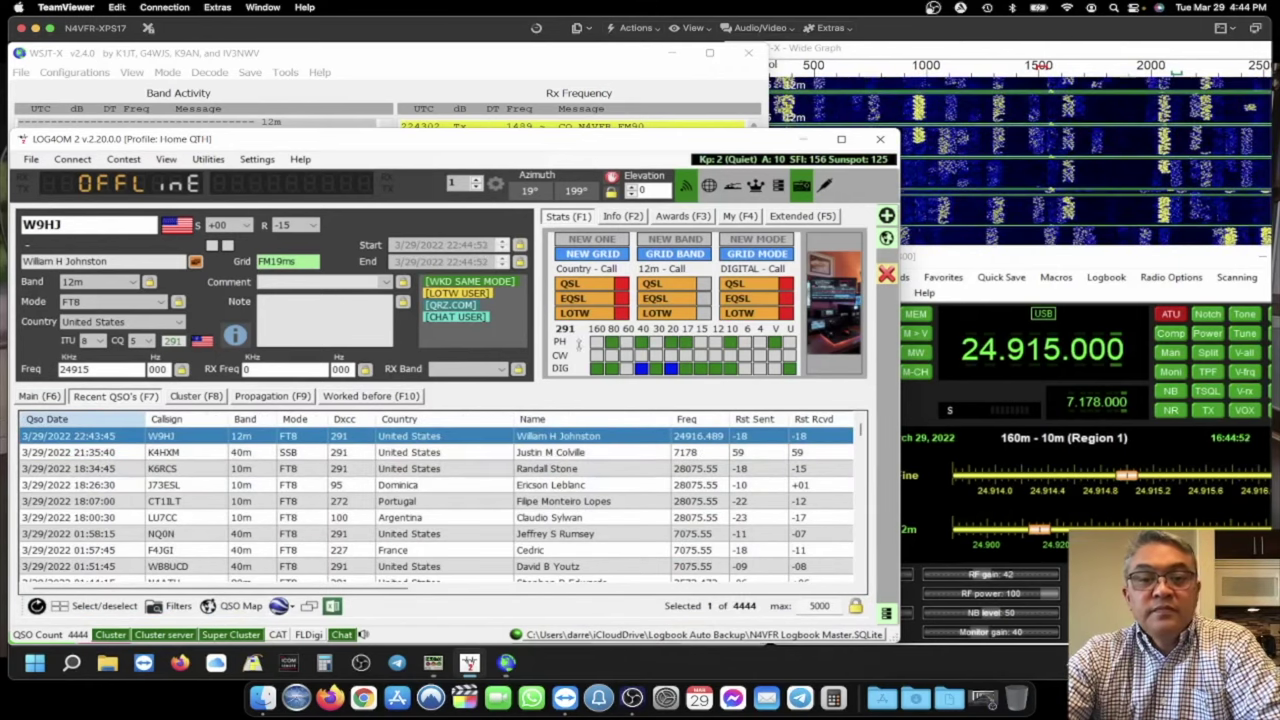
# - Answer WO3B's CQ in WSJT-X and show the path to that station on Log4OM's main map, zoomed out to the whole United States
pyautogui.click(422, 65)
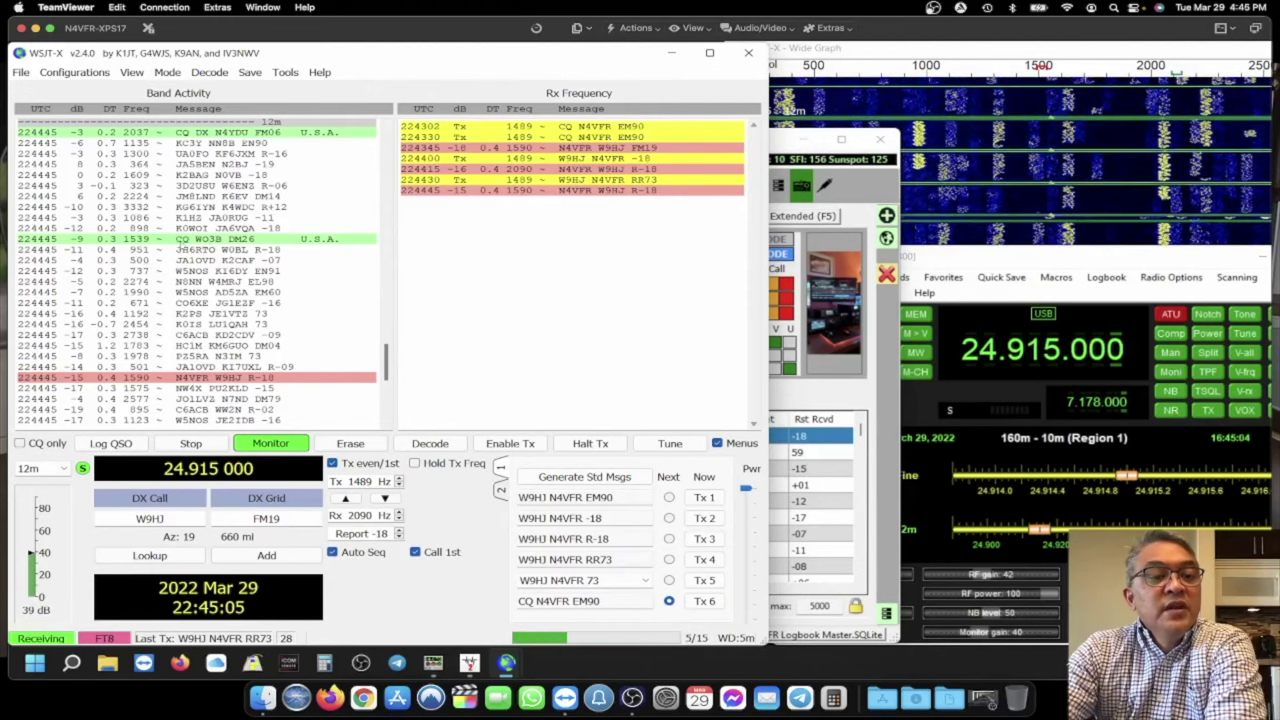
pyautogui.doubleClick(190, 240)
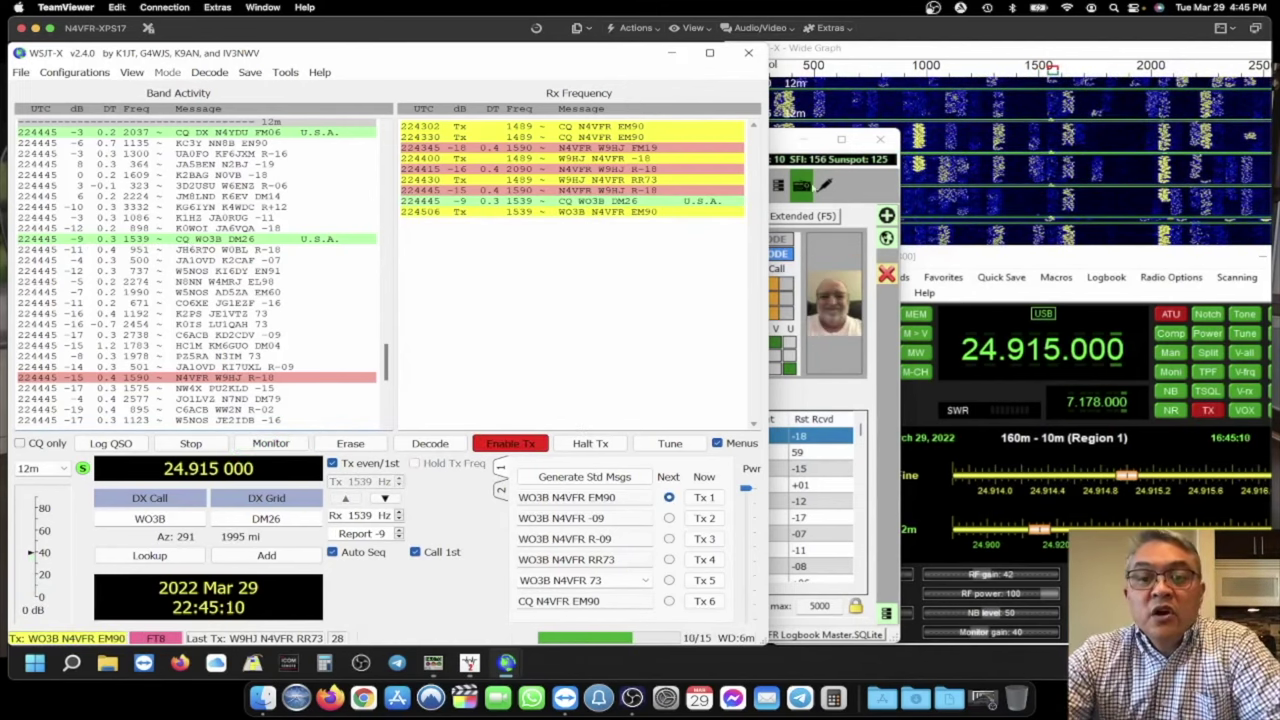
pyautogui.click(781, 143)
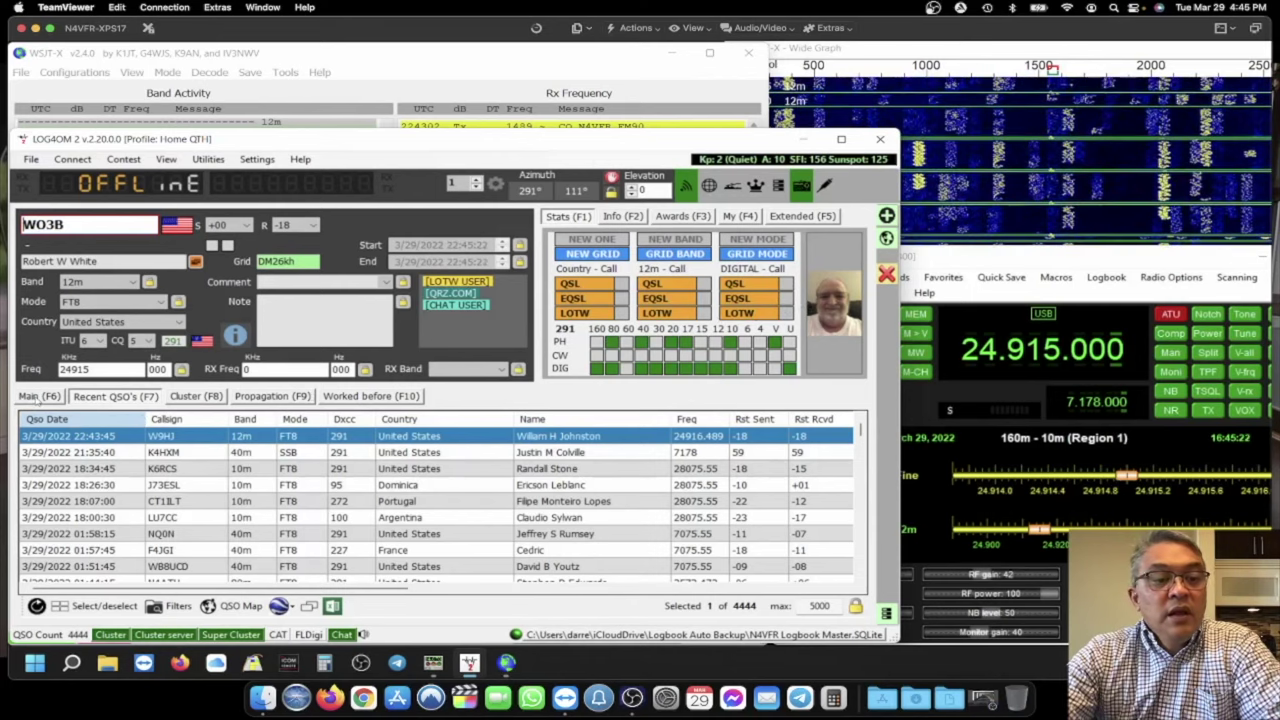
pyautogui.click(40, 396)
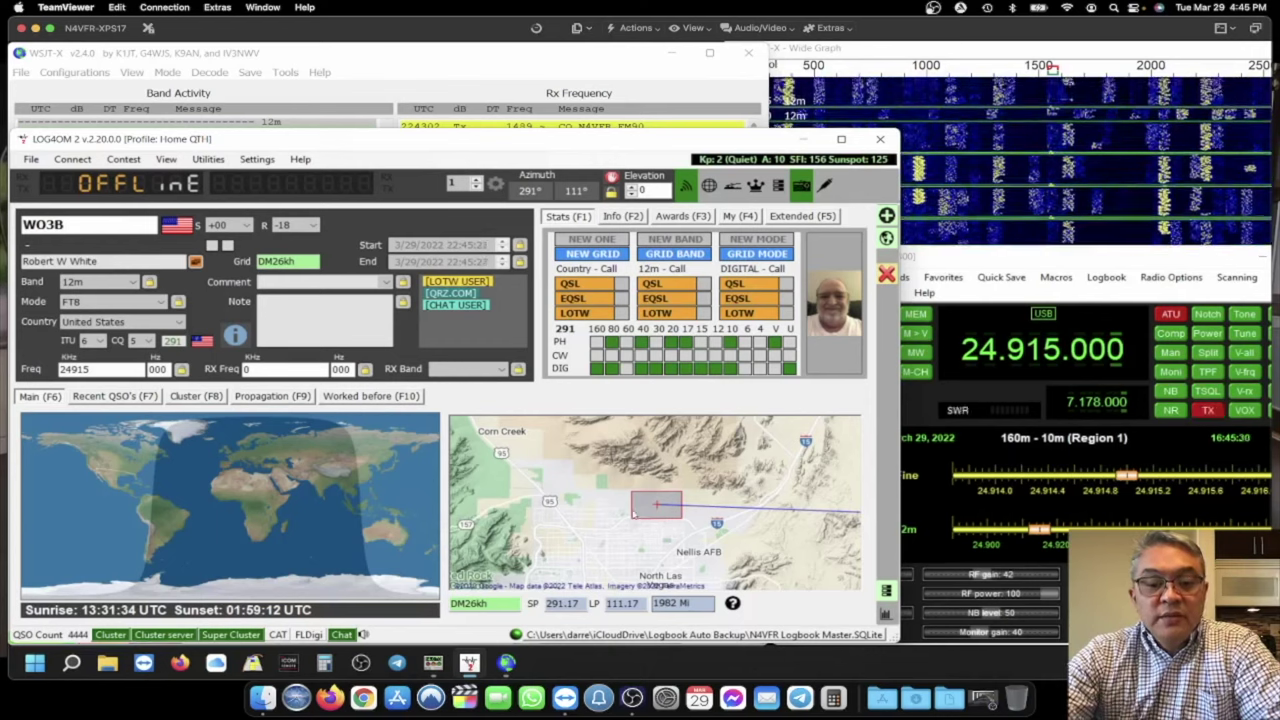
pyautogui.scroll(-5, 633, 513)
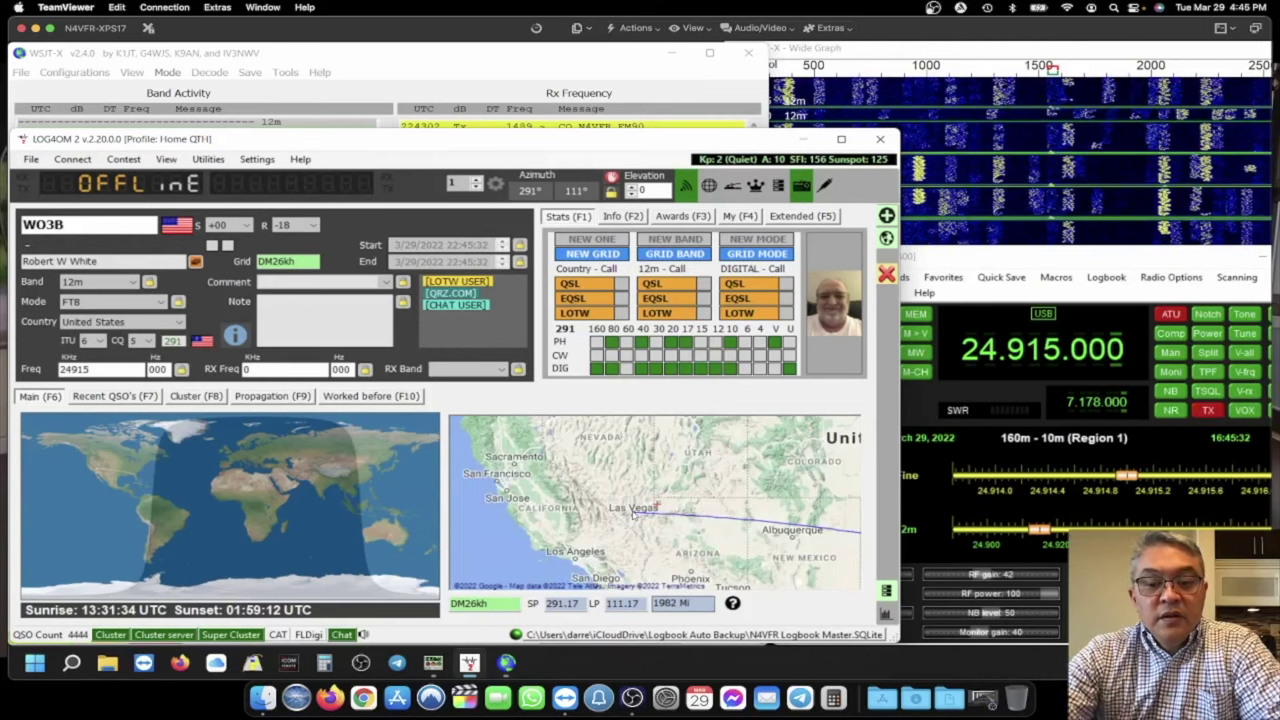
pyautogui.scroll(-5, 633, 513)
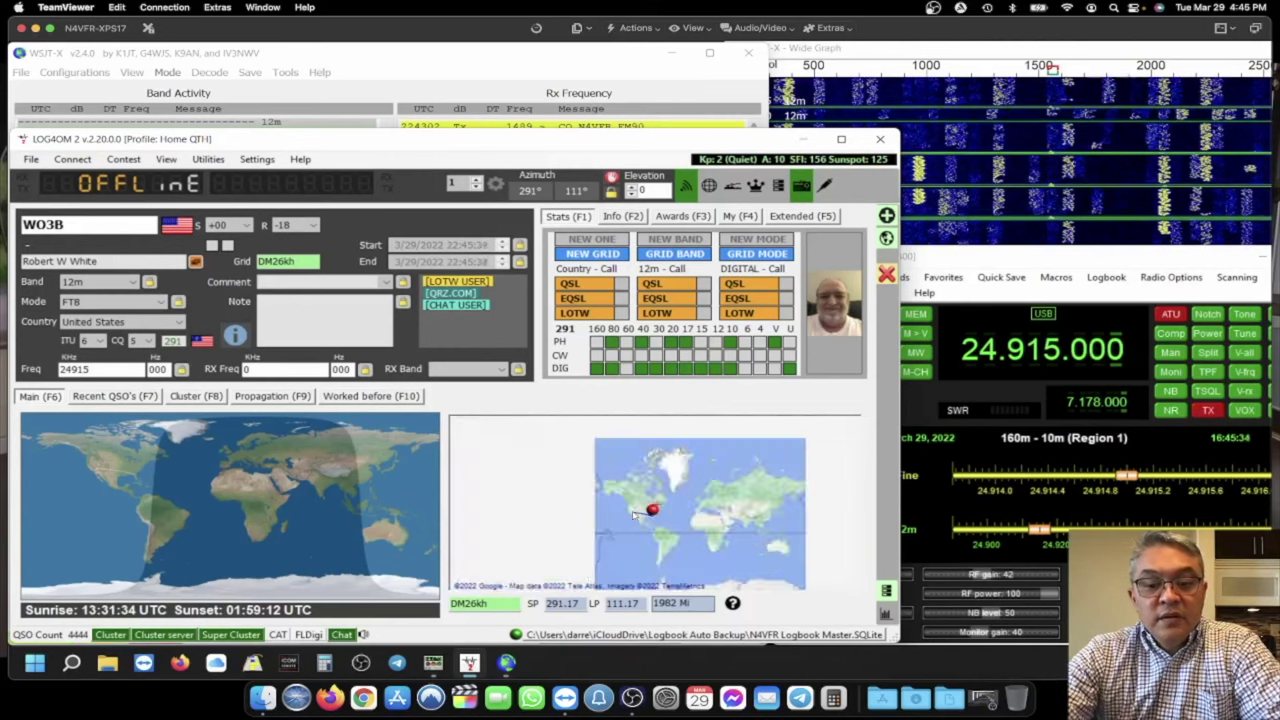
pyautogui.scroll(3, 633, 513)
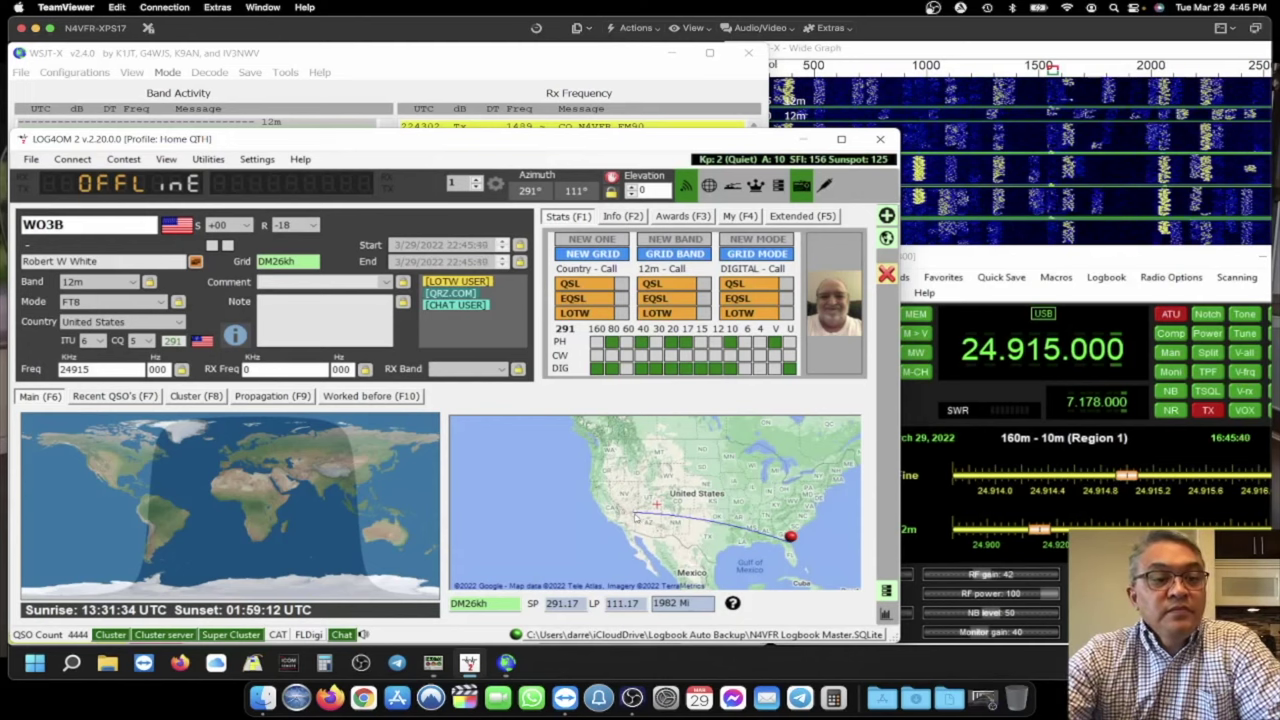
pyautogui.click(396, 60)
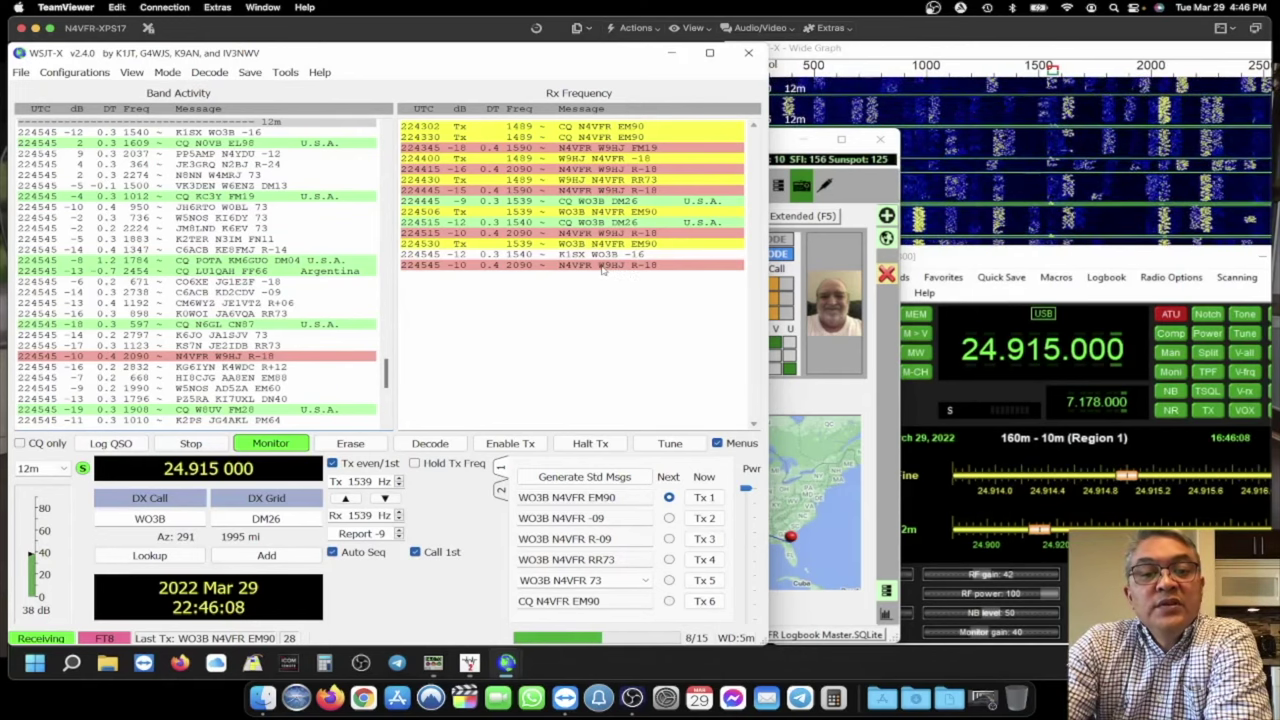
pyautogui.doubleClick(604, 266)
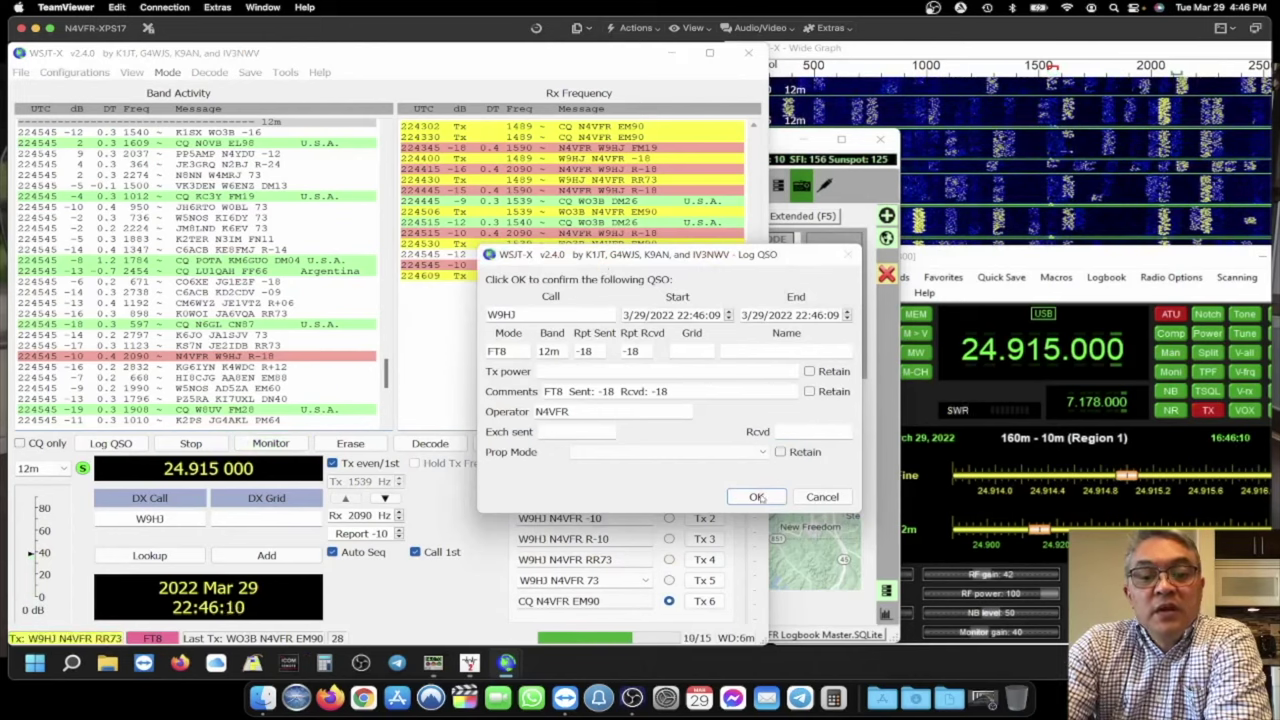
pyautogui.click(758, 497)
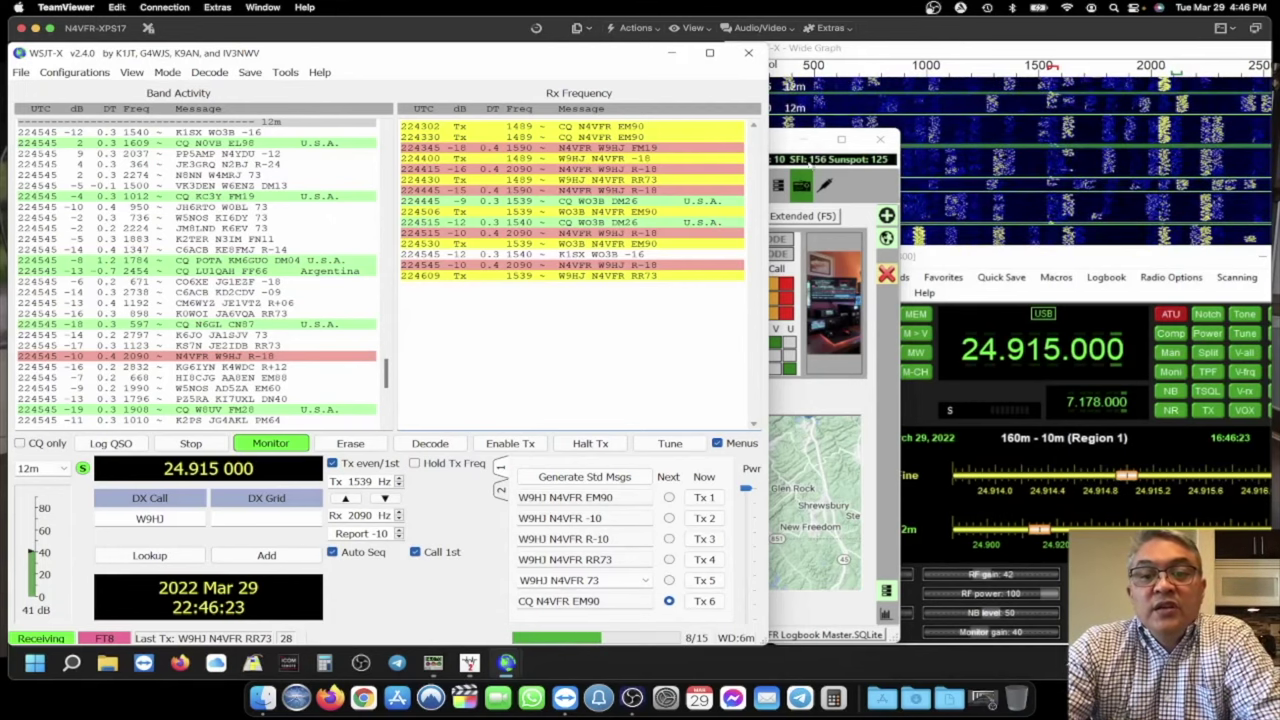
pyautogui.click(866, 186)
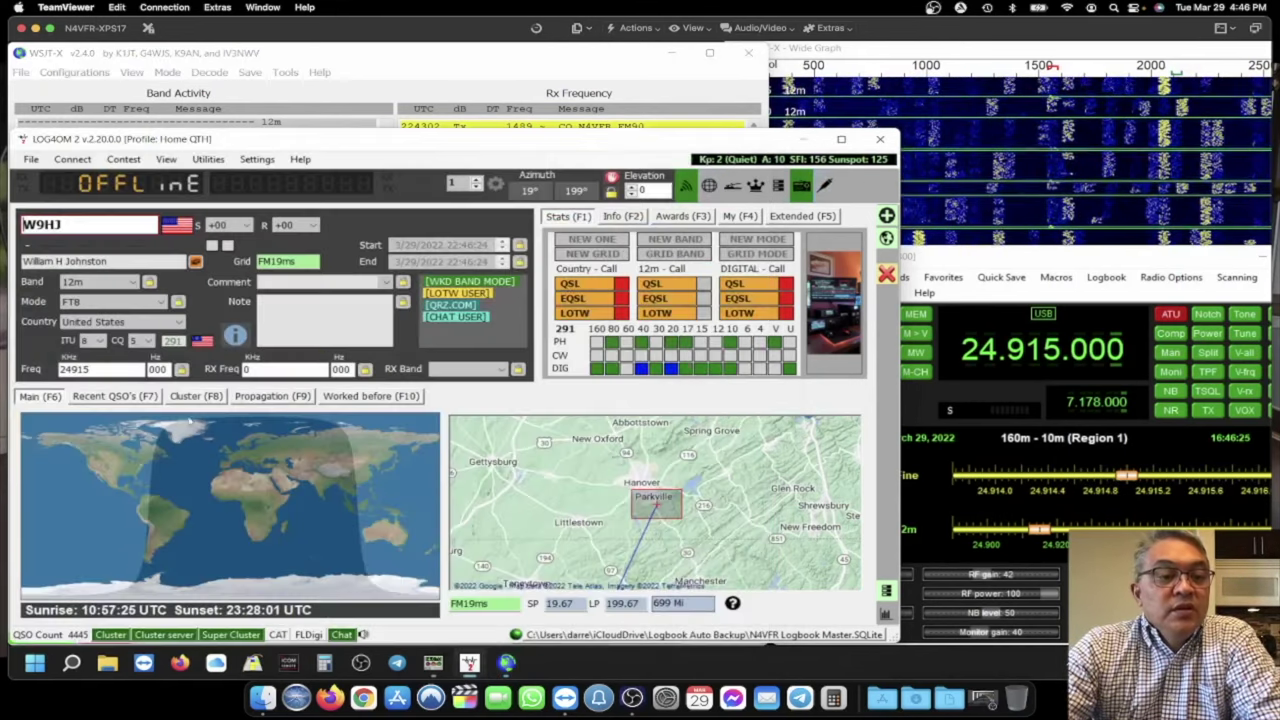
pyautogui.click(140, 400)
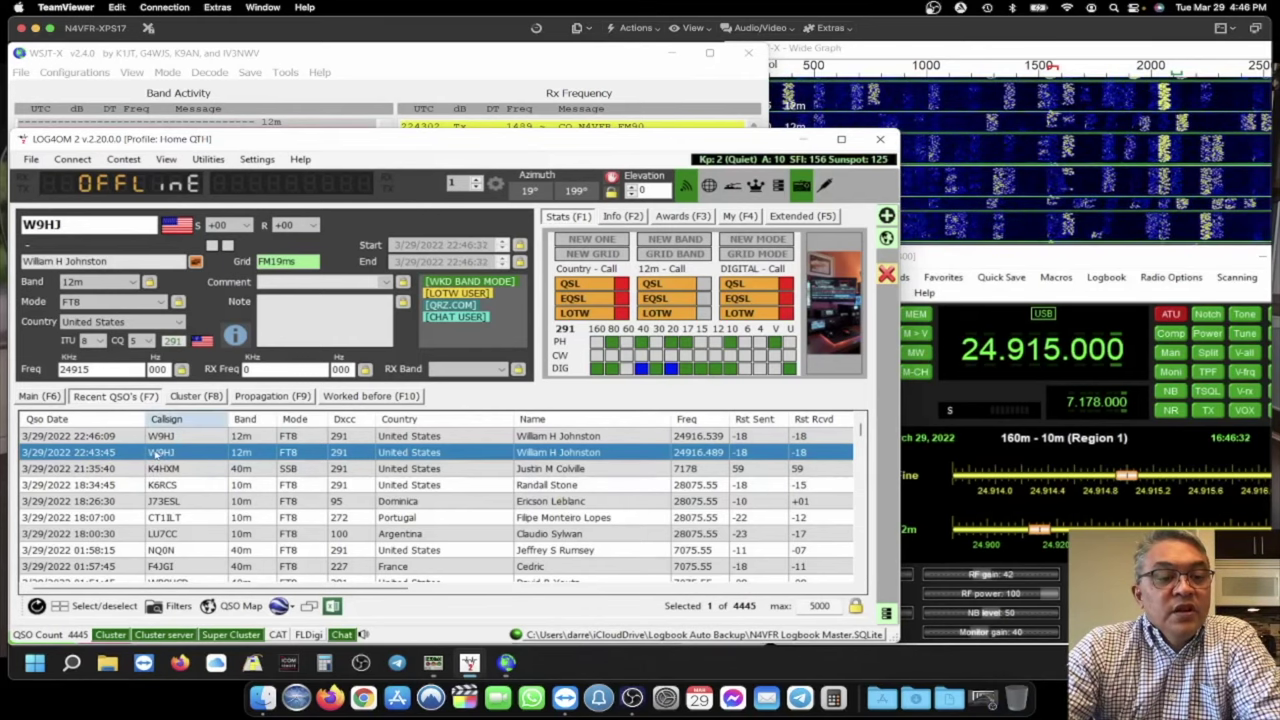
pyautogui.doubleClick(160, 453)
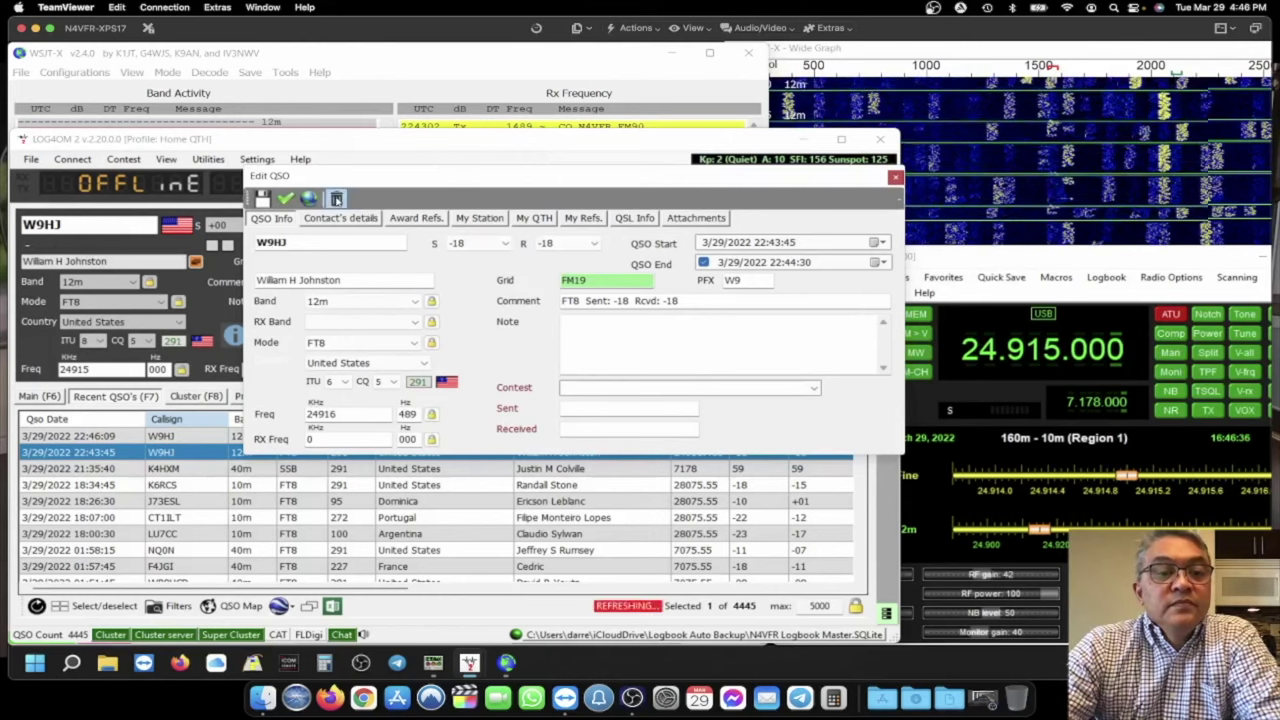
pyautogui.click(336, 199)
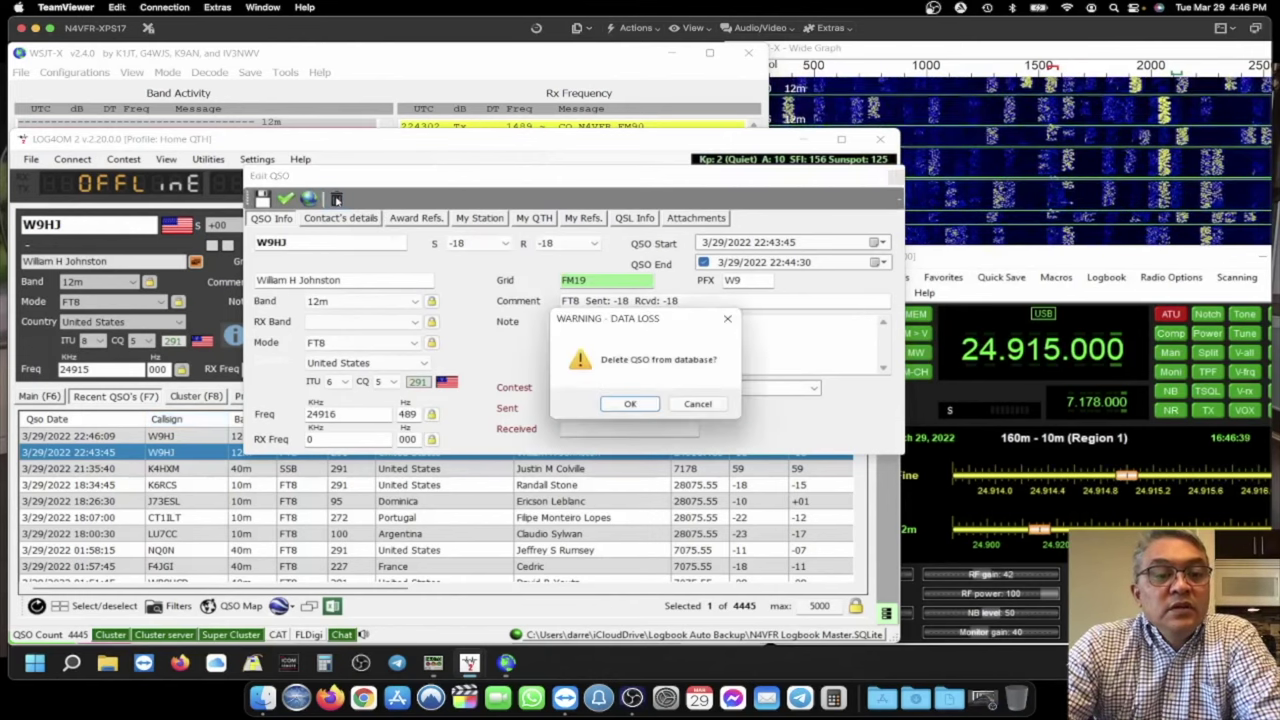
pyautogui.click(646, 405)
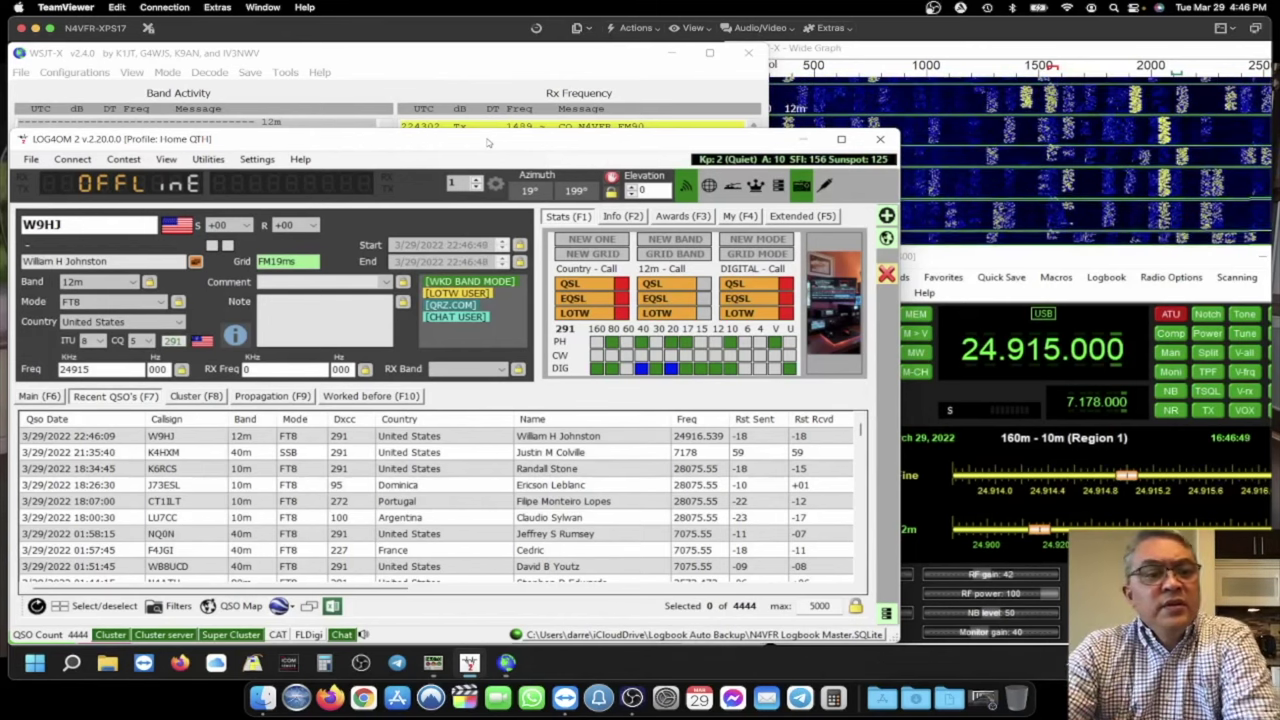
pyautogui.click(445, 61)
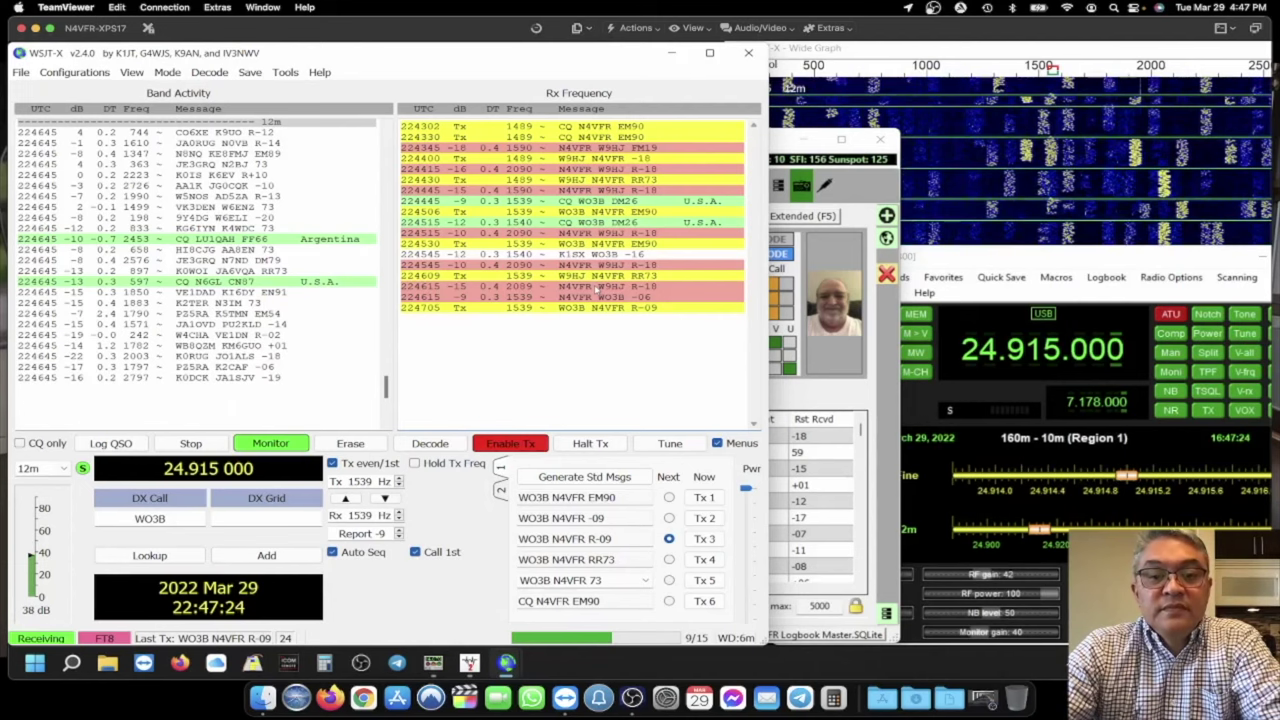
pyautogui.doubleClick(597, 287)
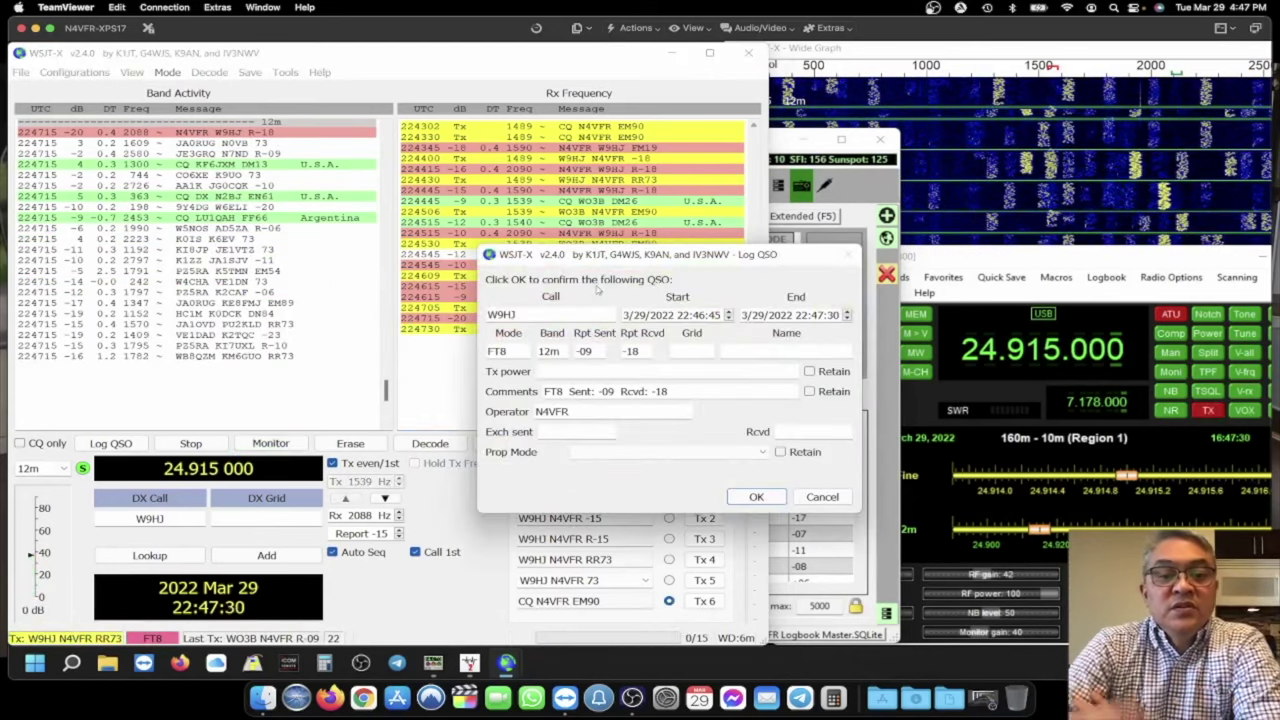
pyautogui.click(757, 500)
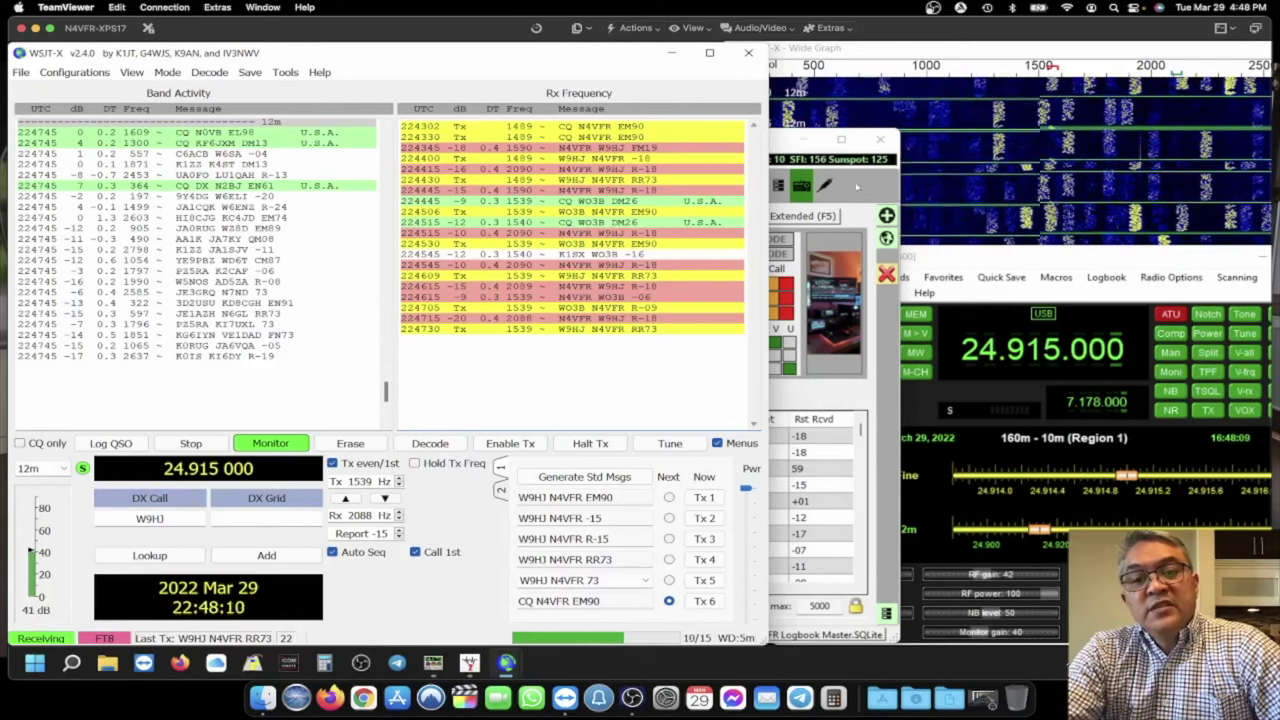
pyautogui.click(790, 152)
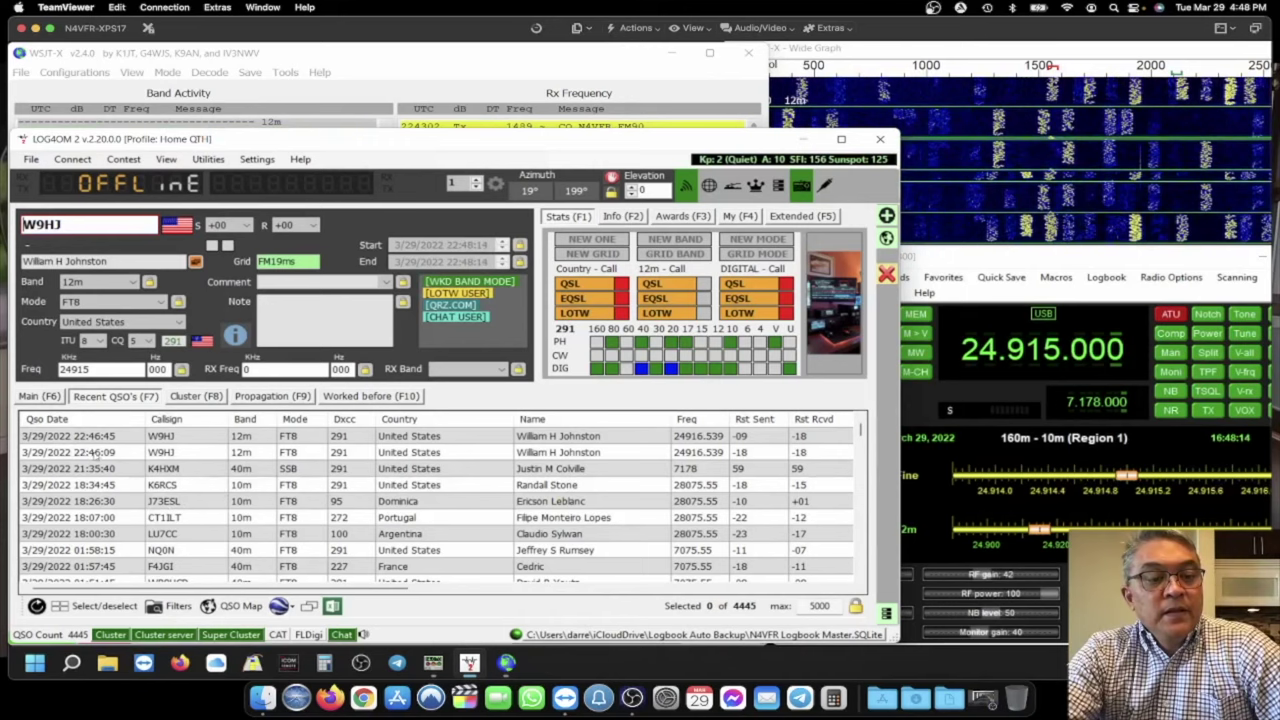
pyautogui.click(156, 456)
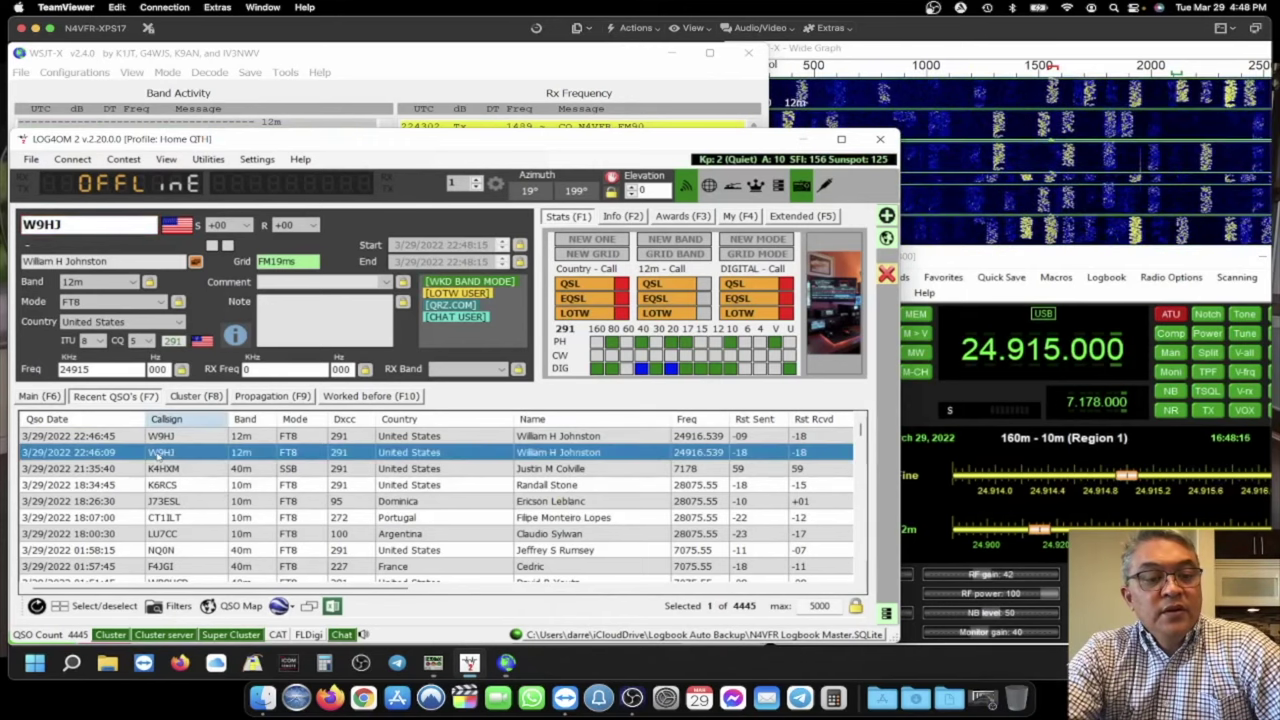
pyautogui.doubleClick(160, 455)
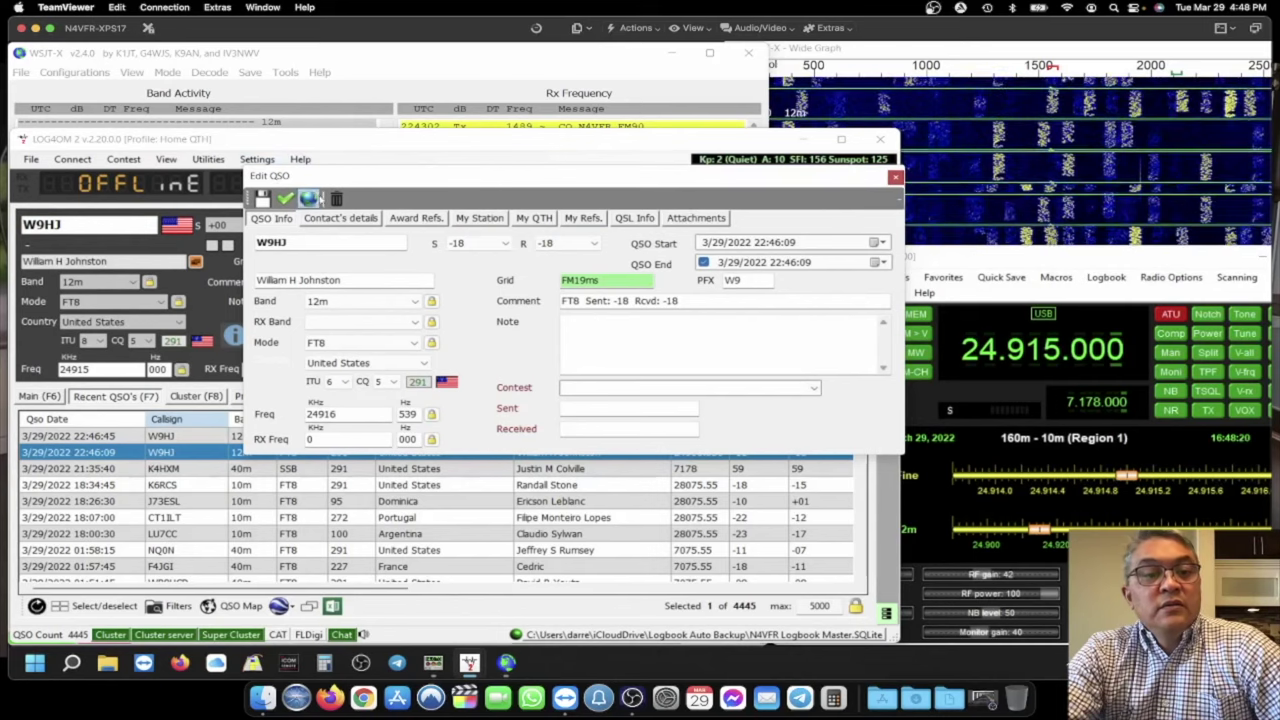
pyautogui.press('Delete')
pyautogui.click(630, 404)
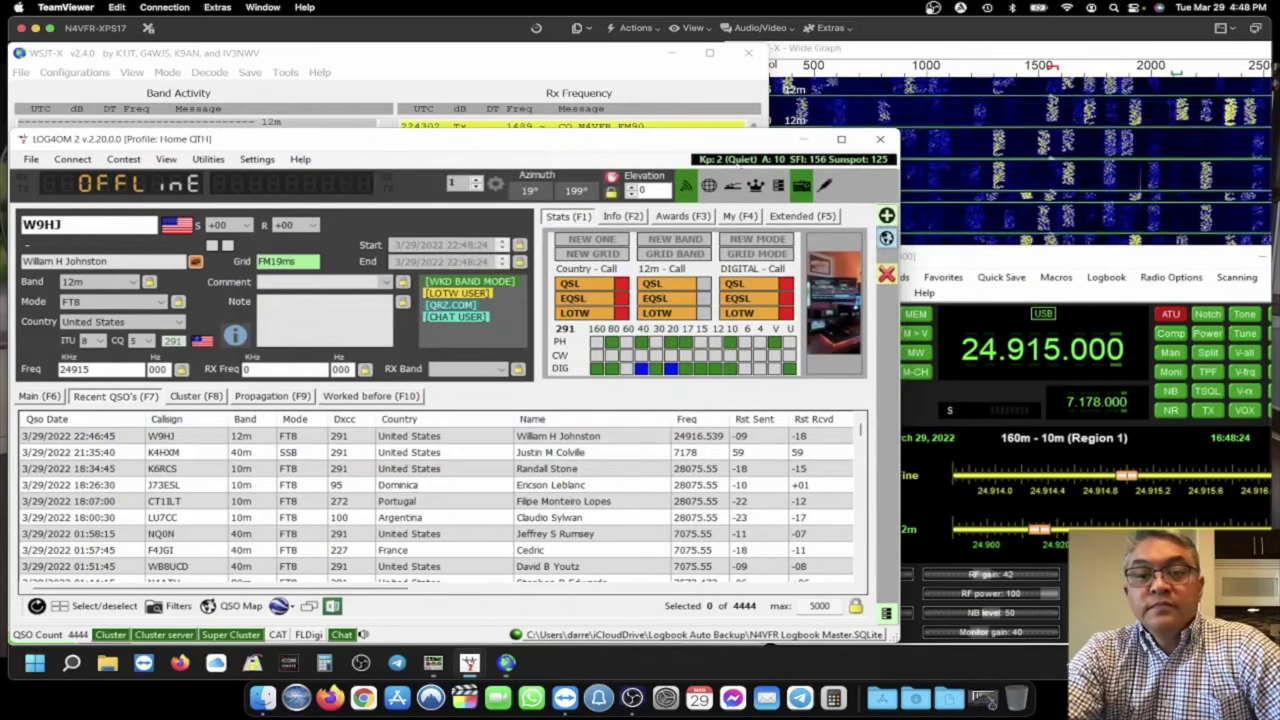
pyautogui.click(637, 72)
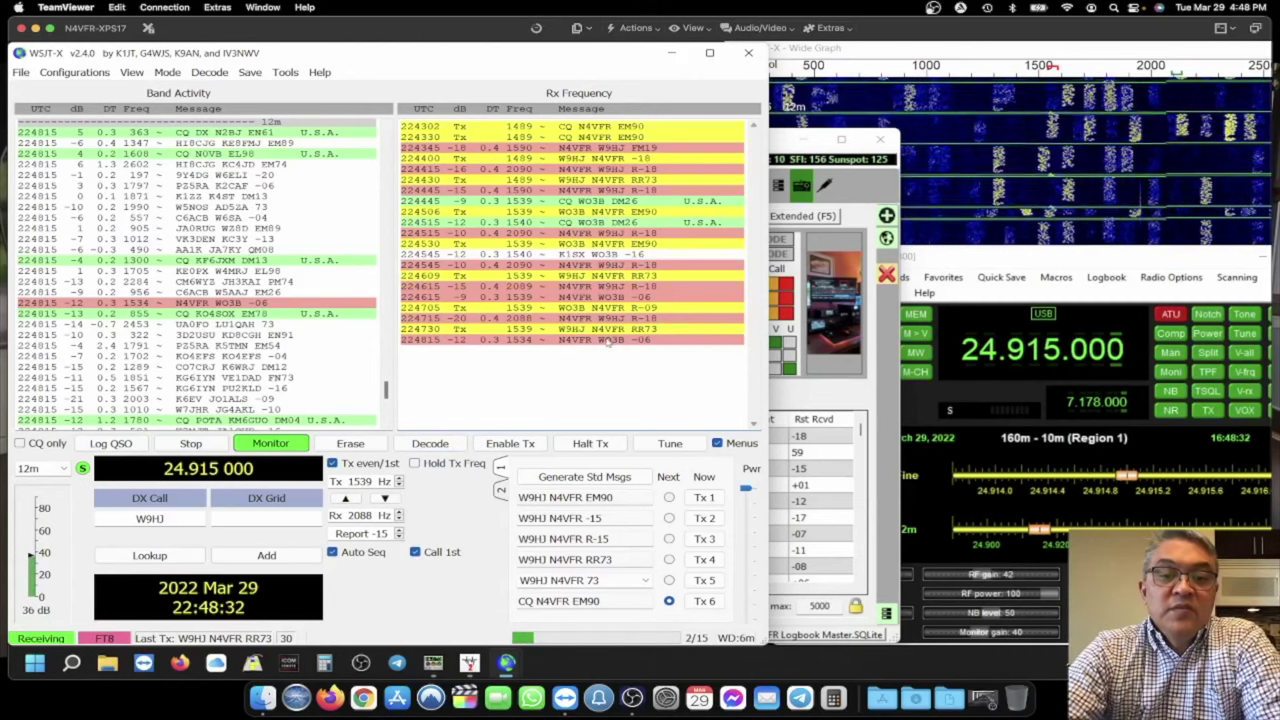
pyautogui.doubleClick(605, 340)
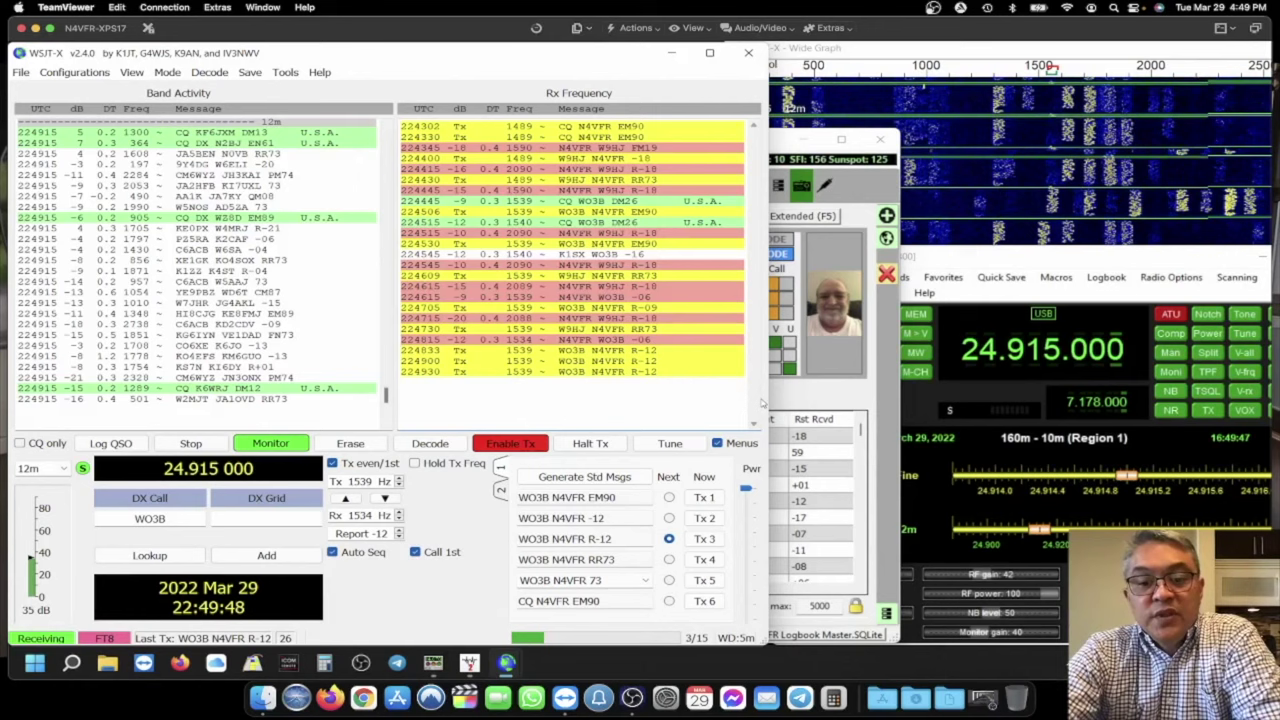
pyautogui.click(585, 445)
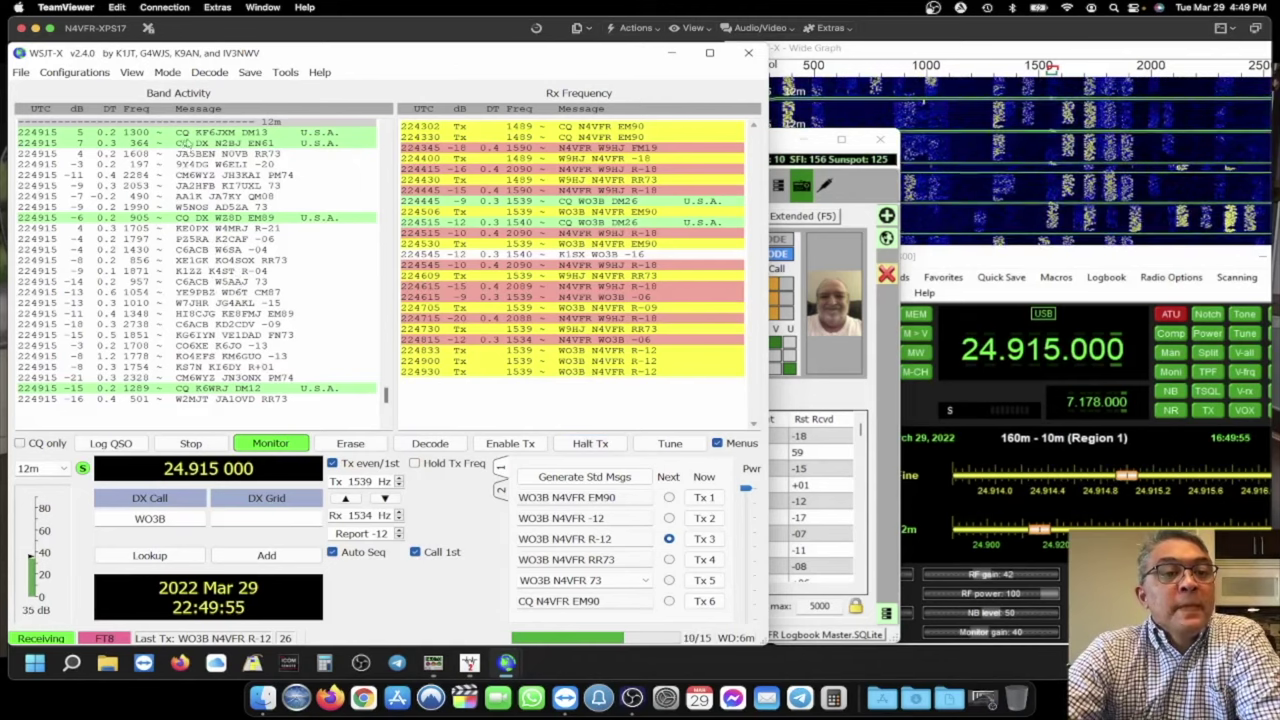
pyautogui.doubleClick(212, 133)
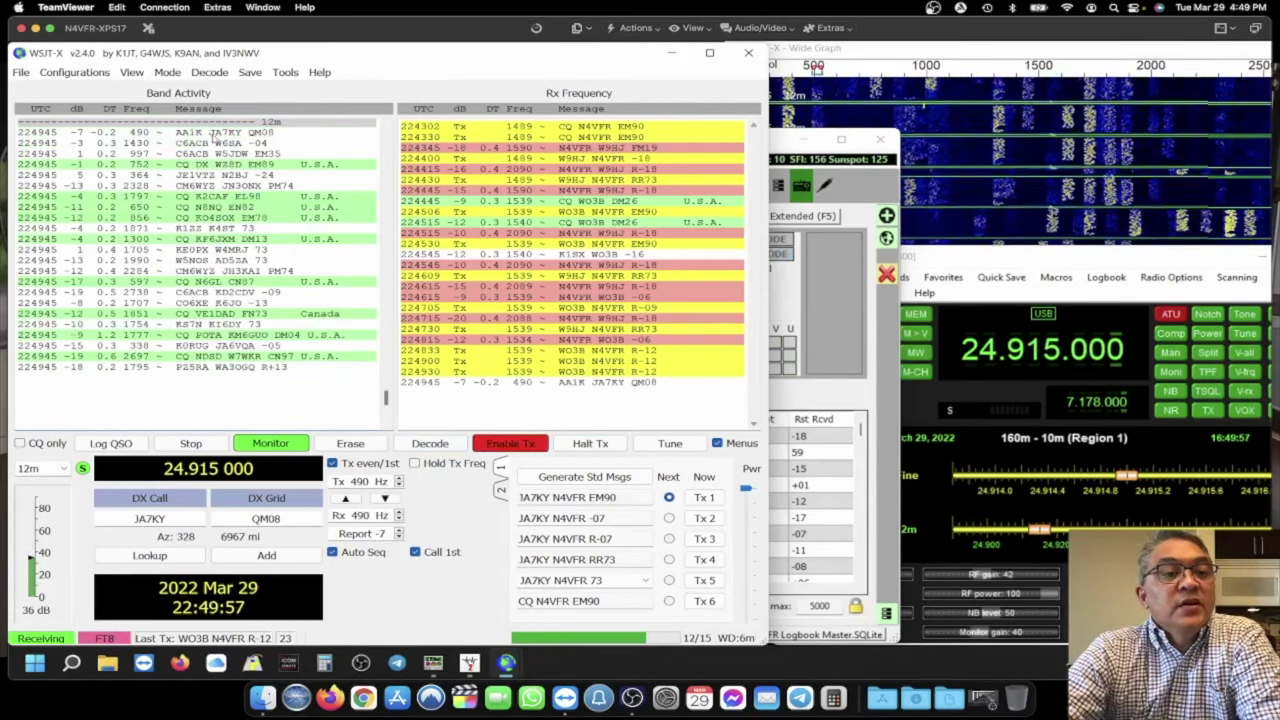
pyautogui.click(589, 445)
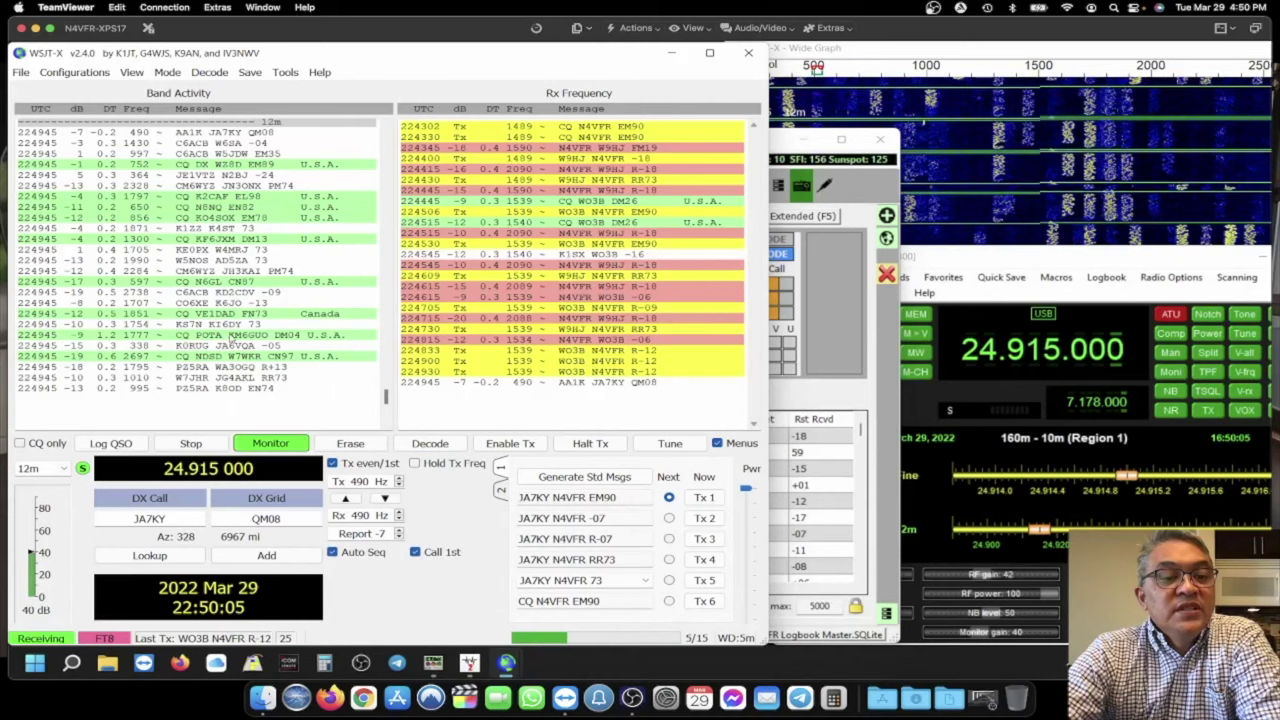
pyautogui.doubleClick(233, 335)
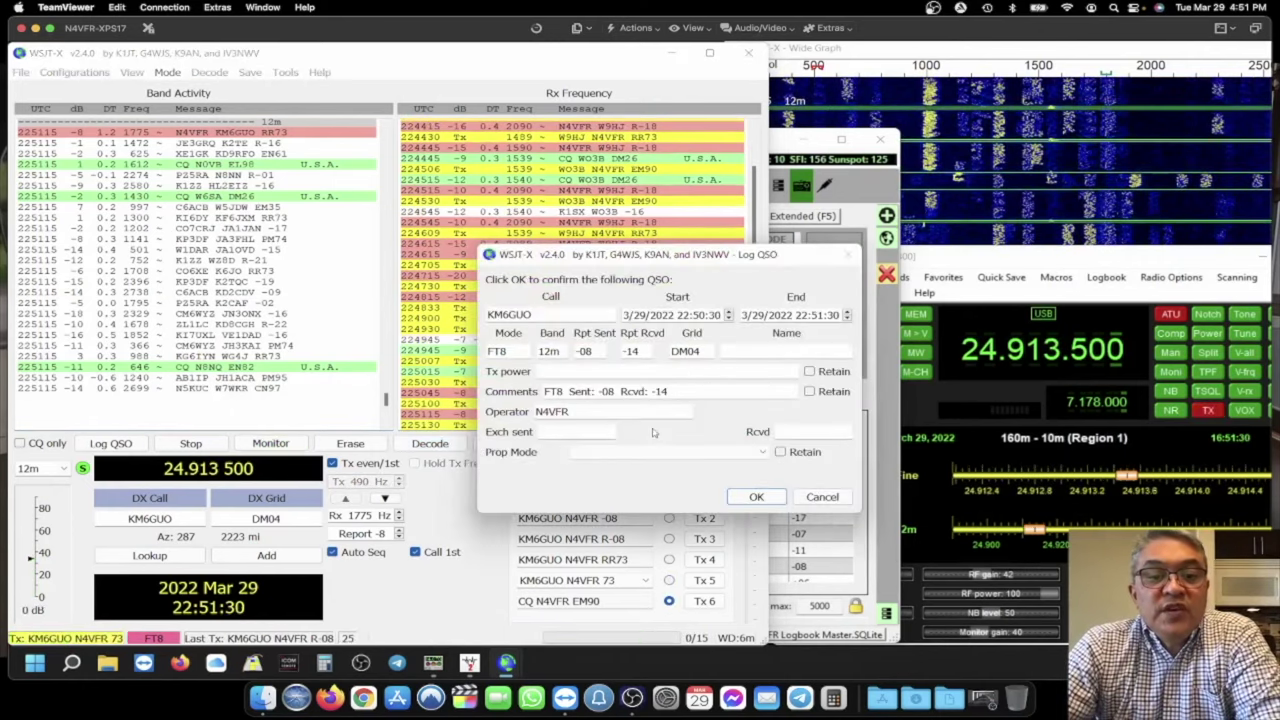
pyautogui.click(756, 497)
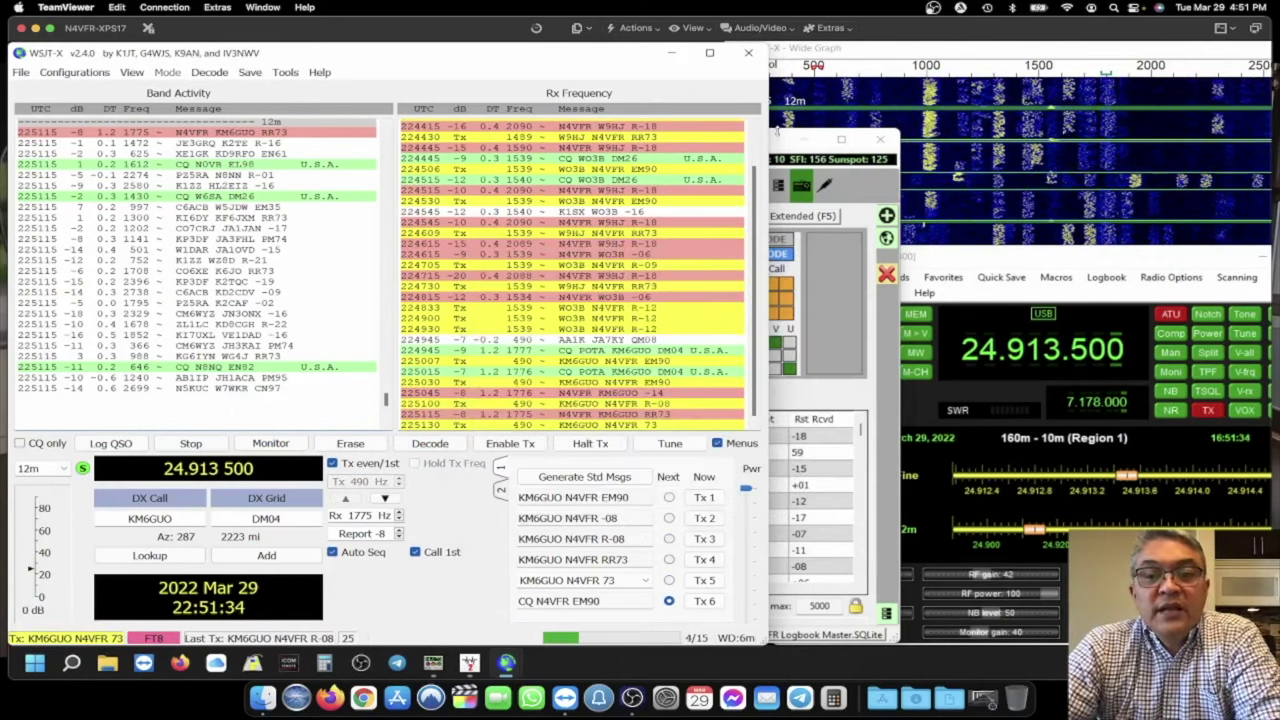
pyautogui.click(780, 143)
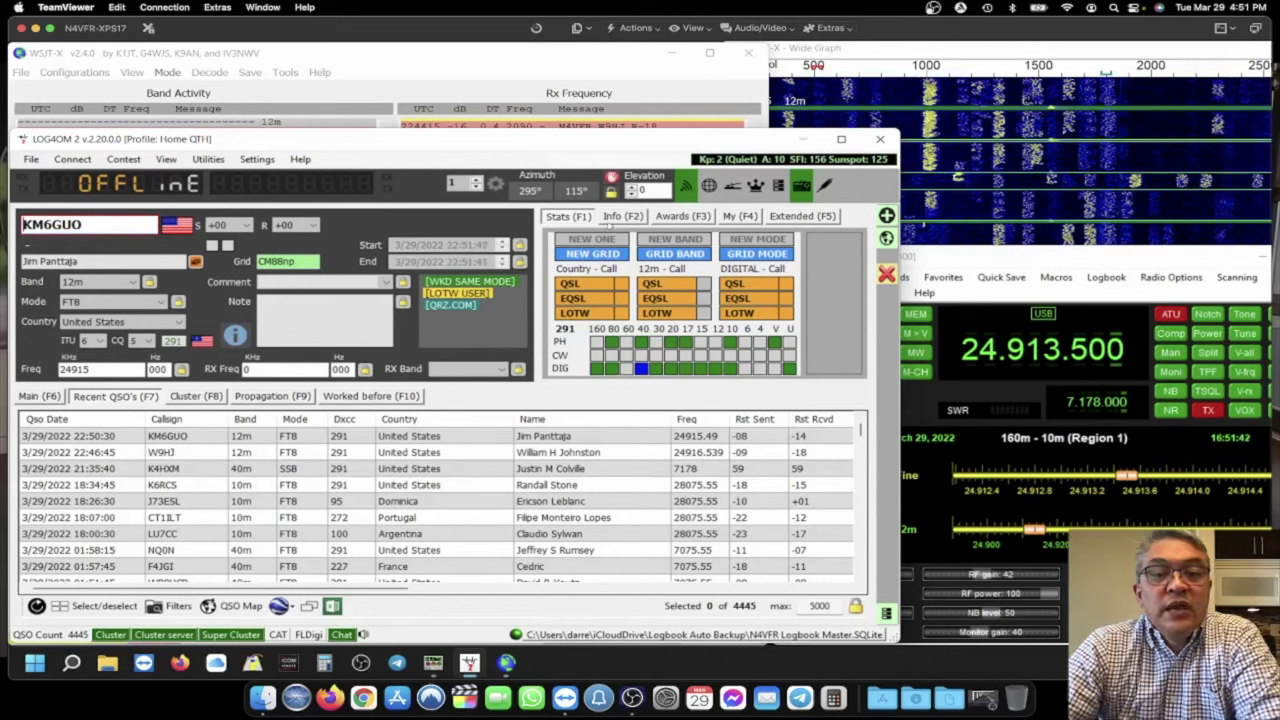
pyautogui.click(634, 217)
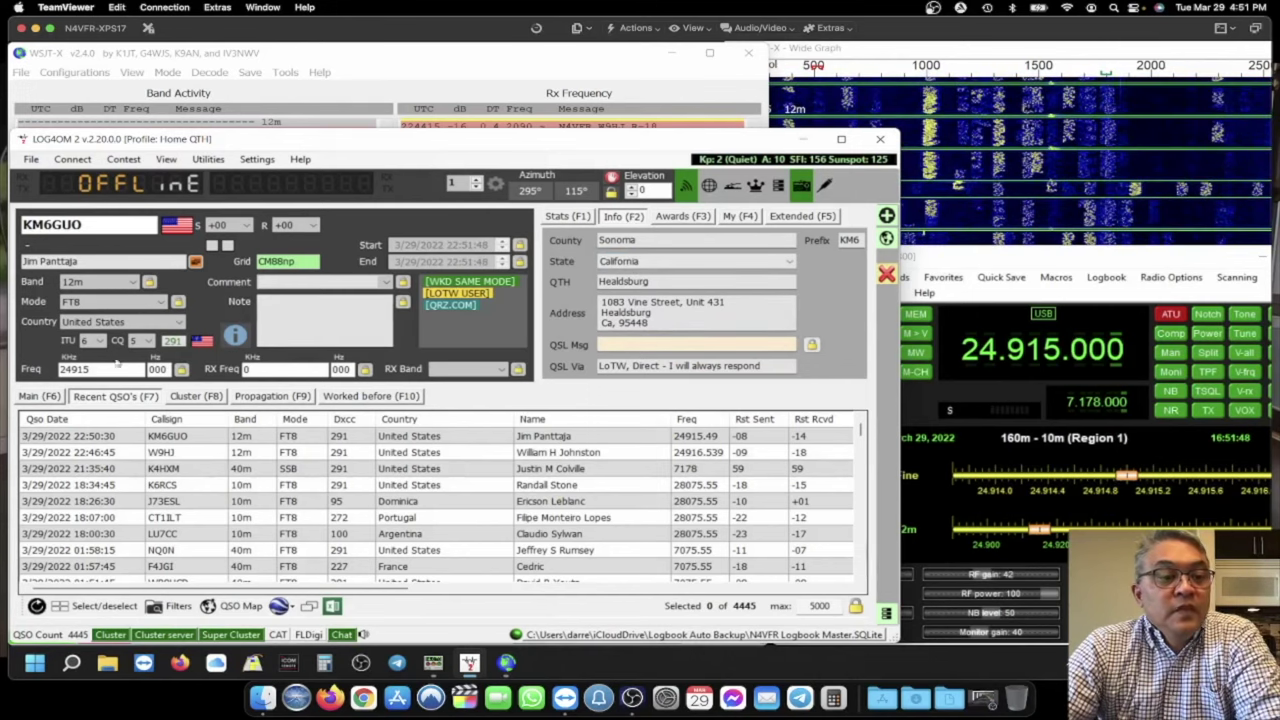
pyautogui.click(45, 396)
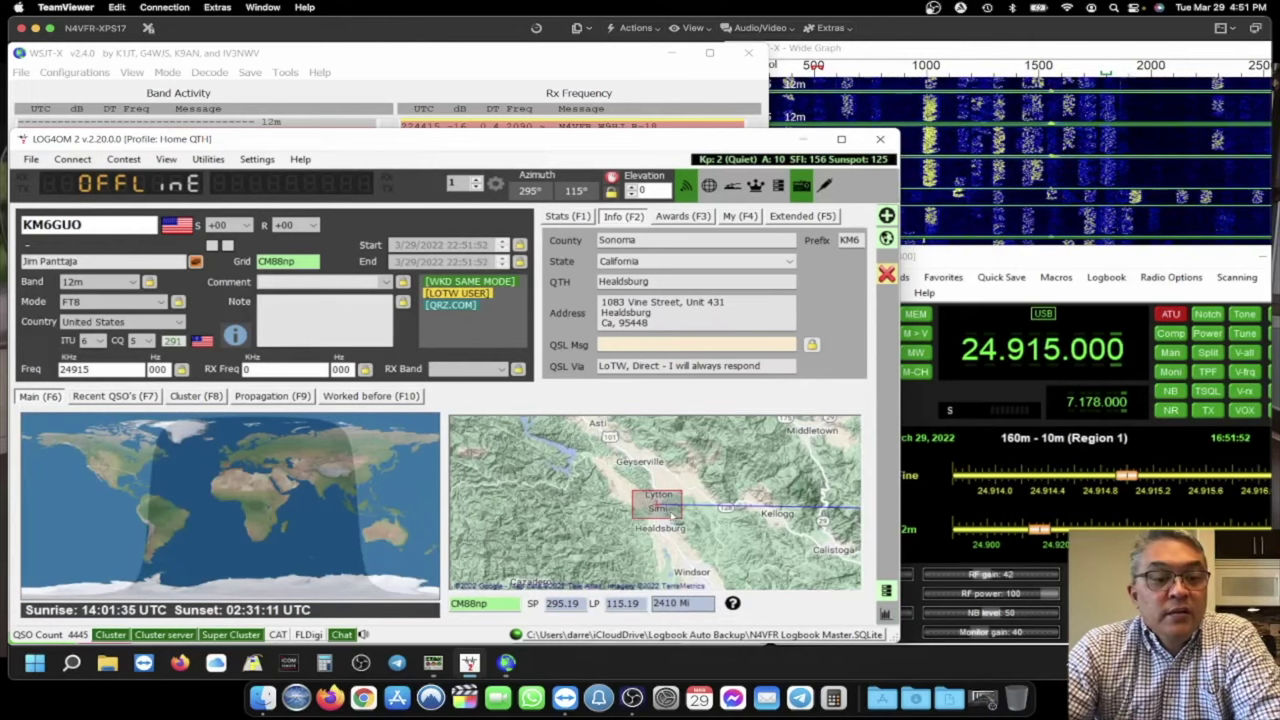
pyautogui.scroll(-3, 670, 510)
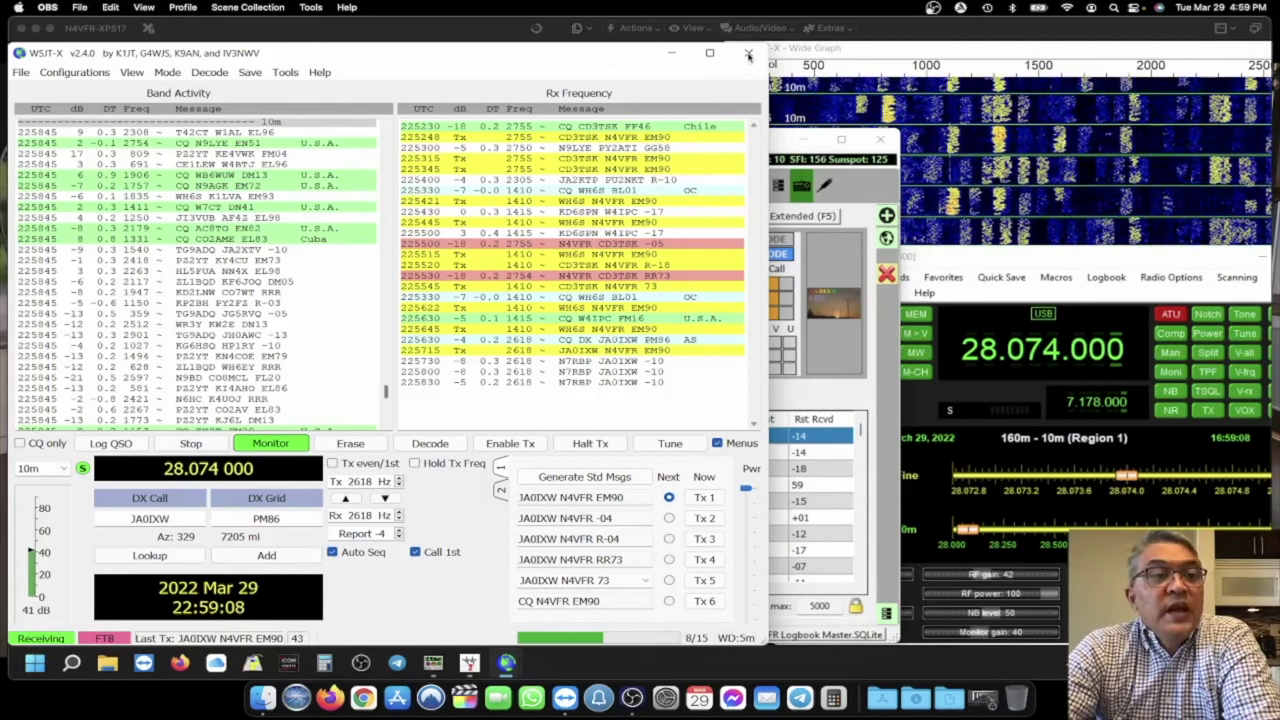
# - Close WSJT-X, Log4OM and HRD Rig Control on the remote computer
pyautogui.click(748, 55)
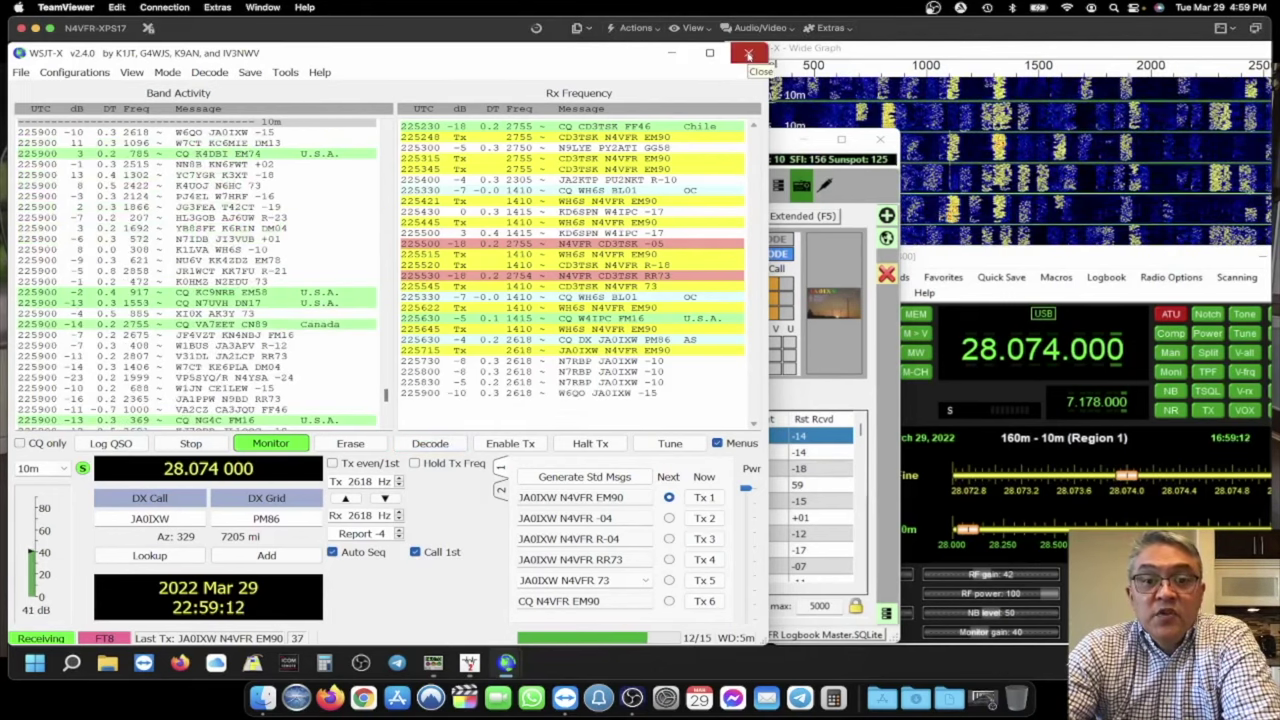
pyautogui.click(748, 55)
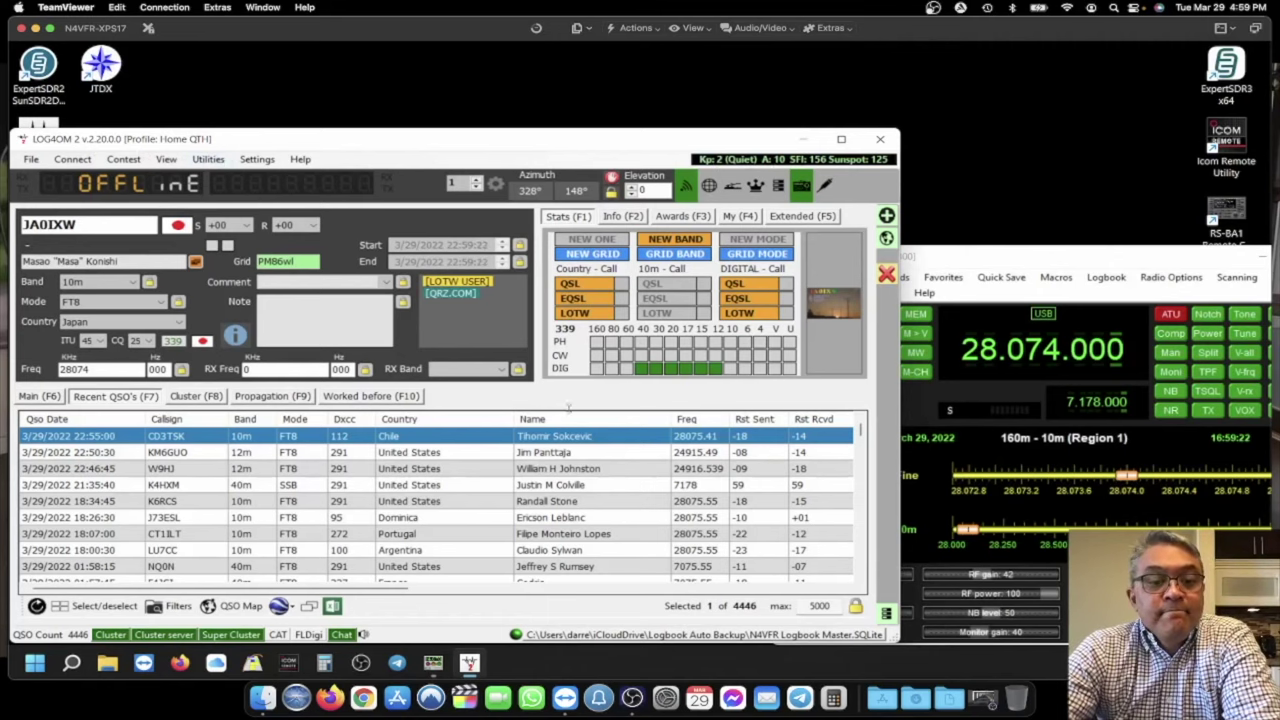
pyautogui.click(879, 141)
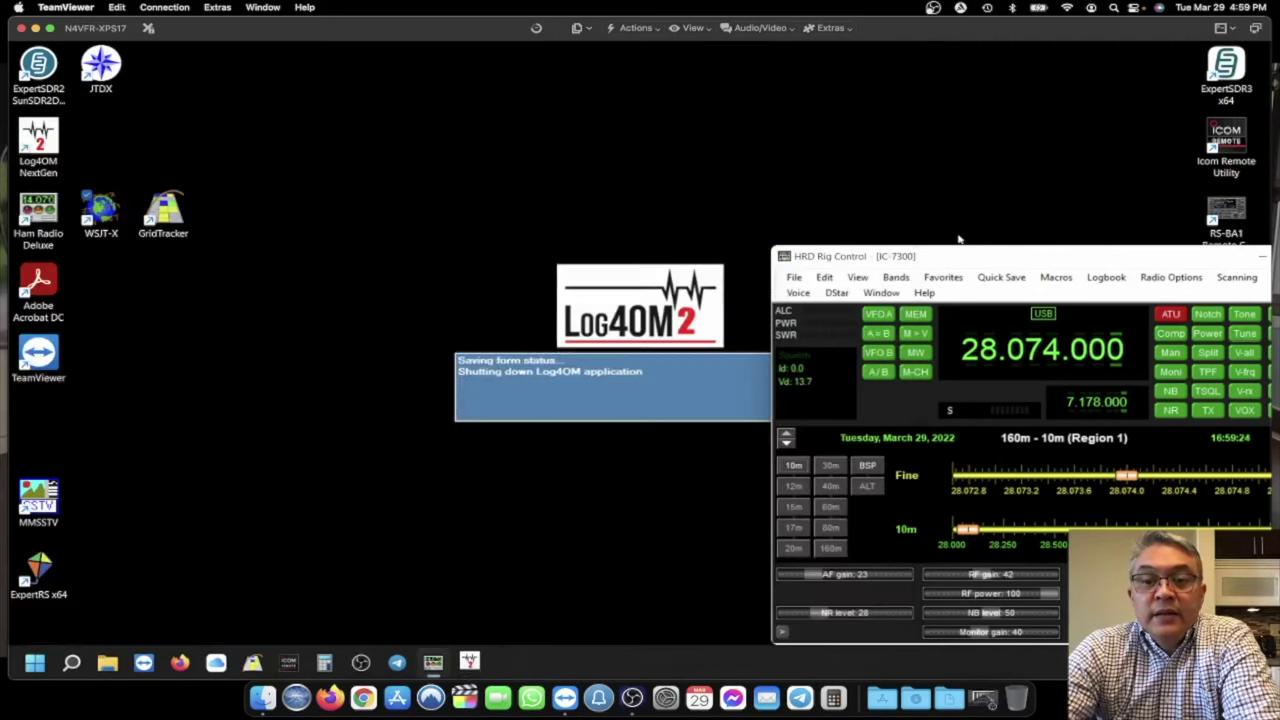
pyautogui.moveTo(966, 255); pyautogui.dragTo(559, 138)
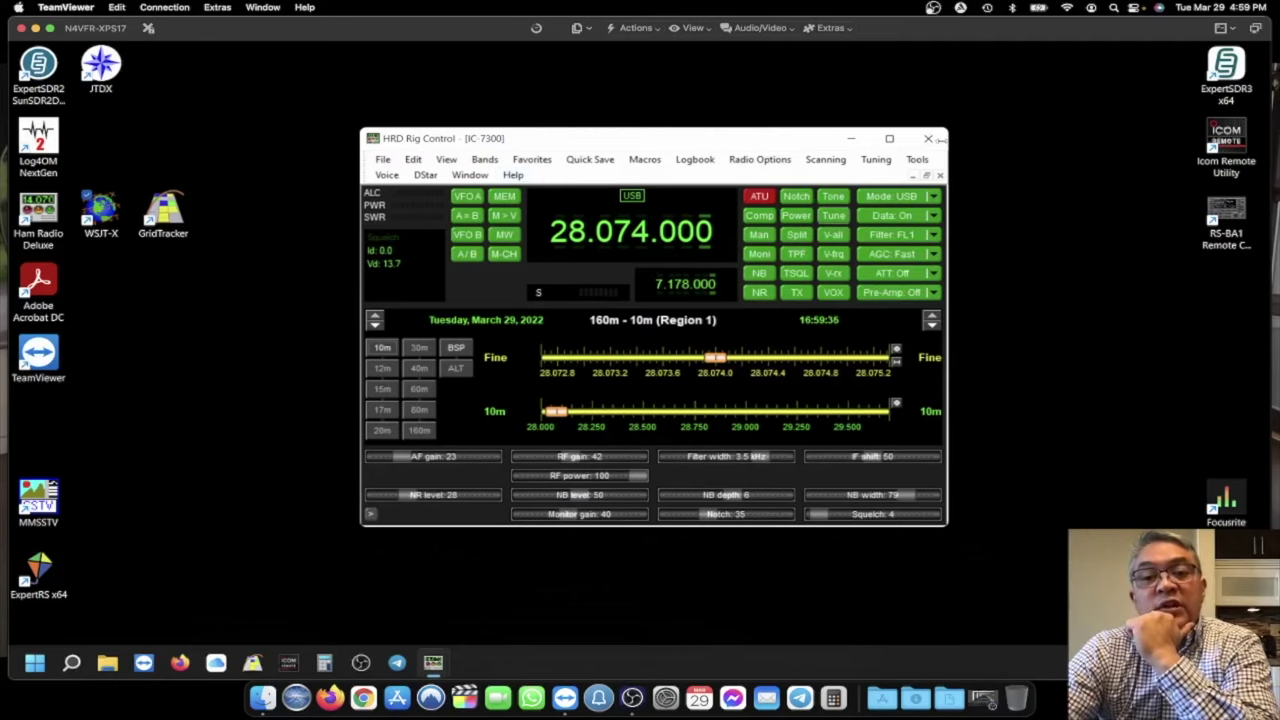
pyautogui.click(933, 140)
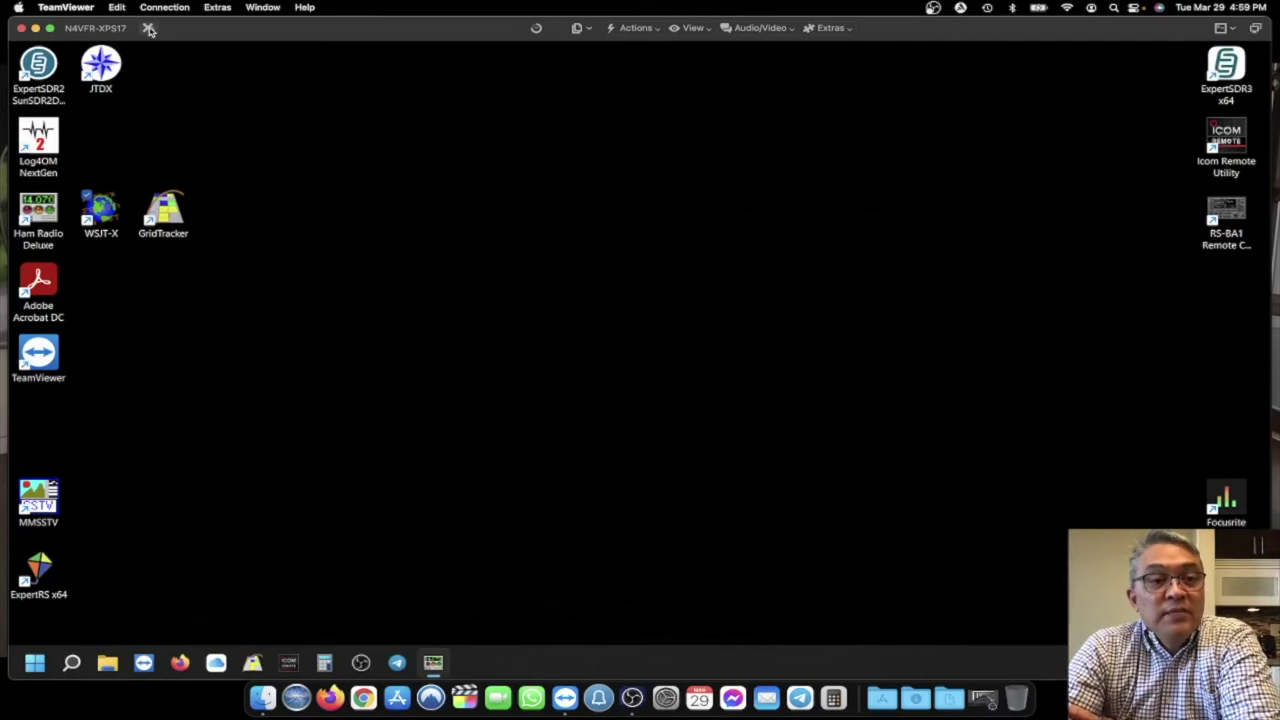
# - End the TeamViewer session with N4VFR-XPS17, dismiss the sponsored-session notice and close the TeamViewer window
pyautogui.click(149, 29)
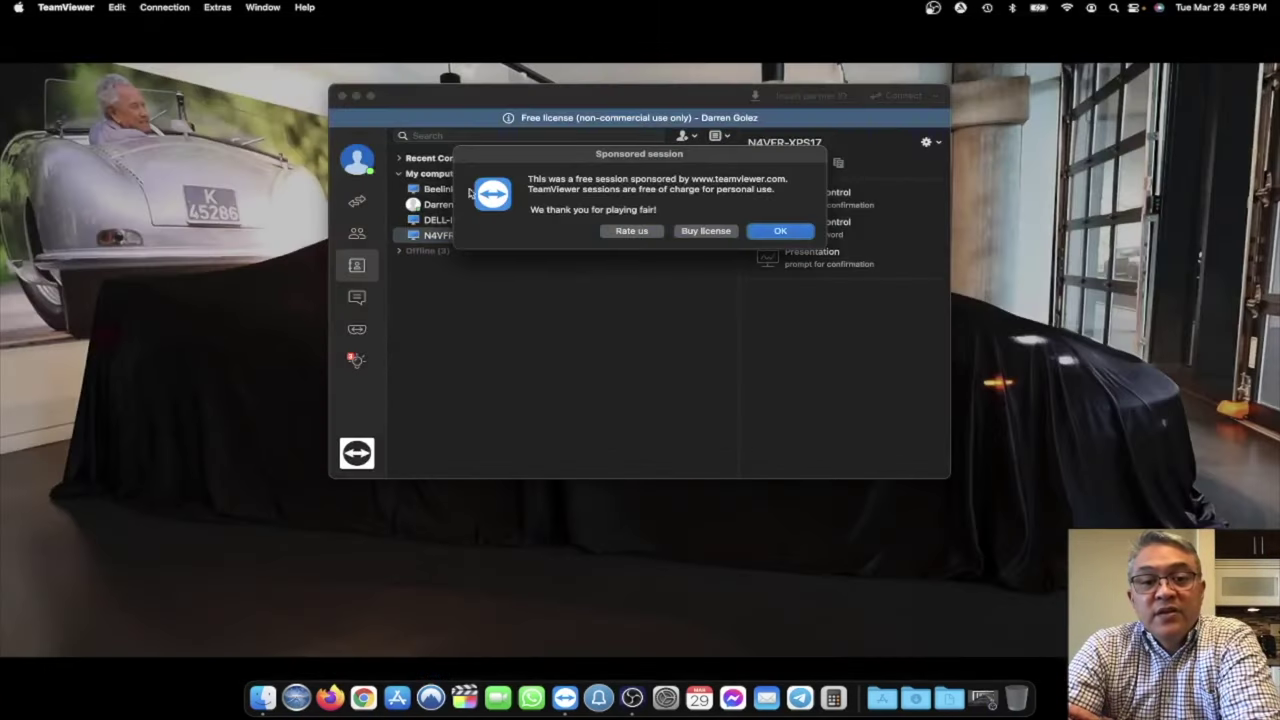
pyautogui.click(782, 236)
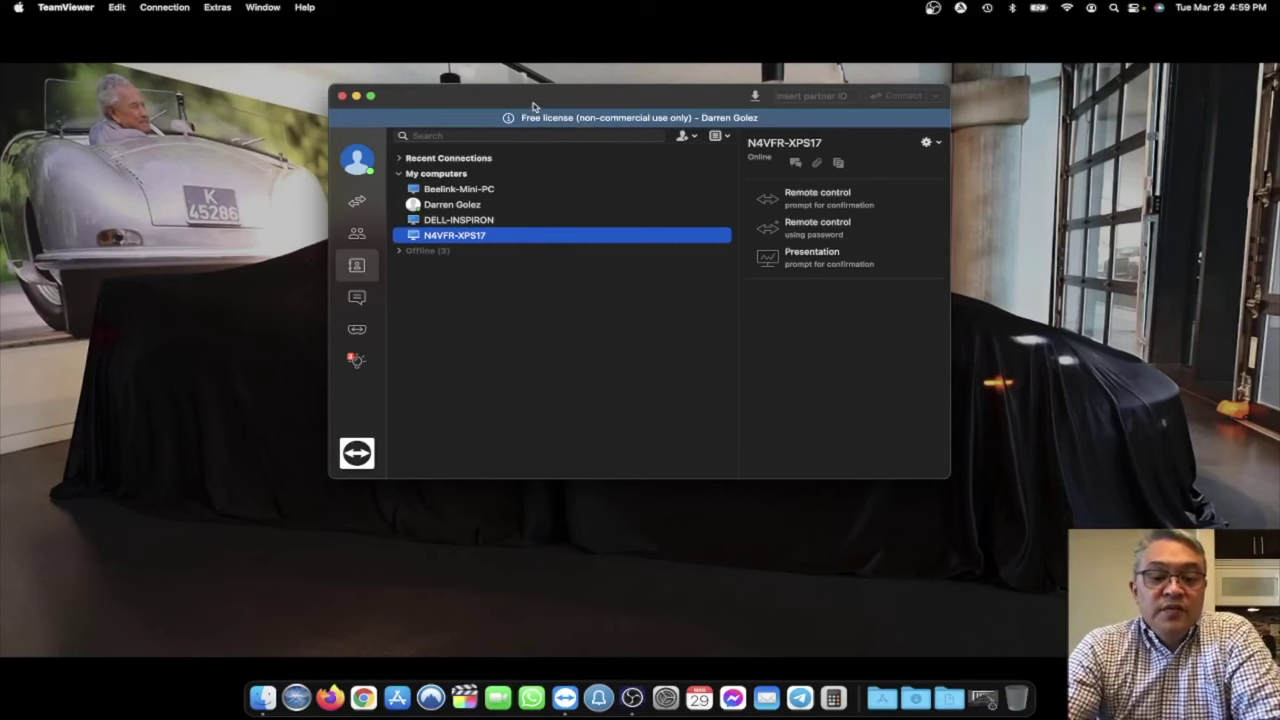
pyautogui.click(342, 96)
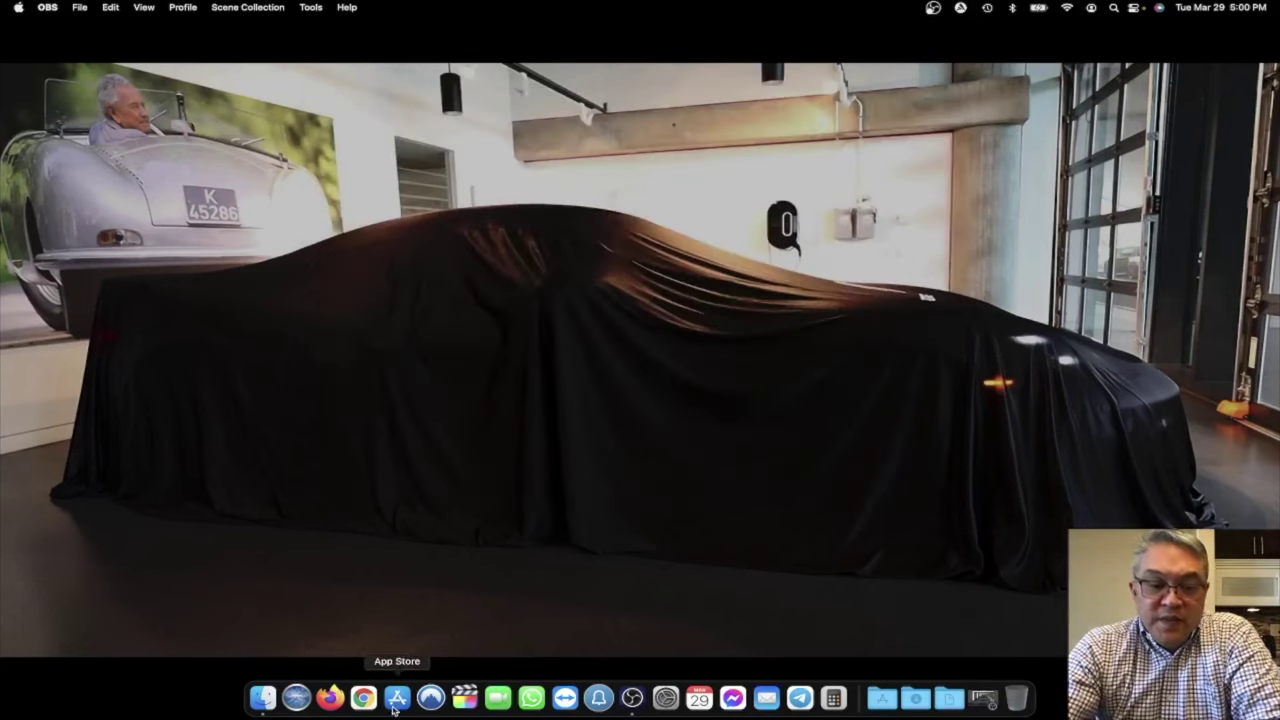
# - Open the bookmarked Chrome Remote Desktop page in Firefox and connect to Beelink-Mini-PC
pyautogui.click(330, 697)
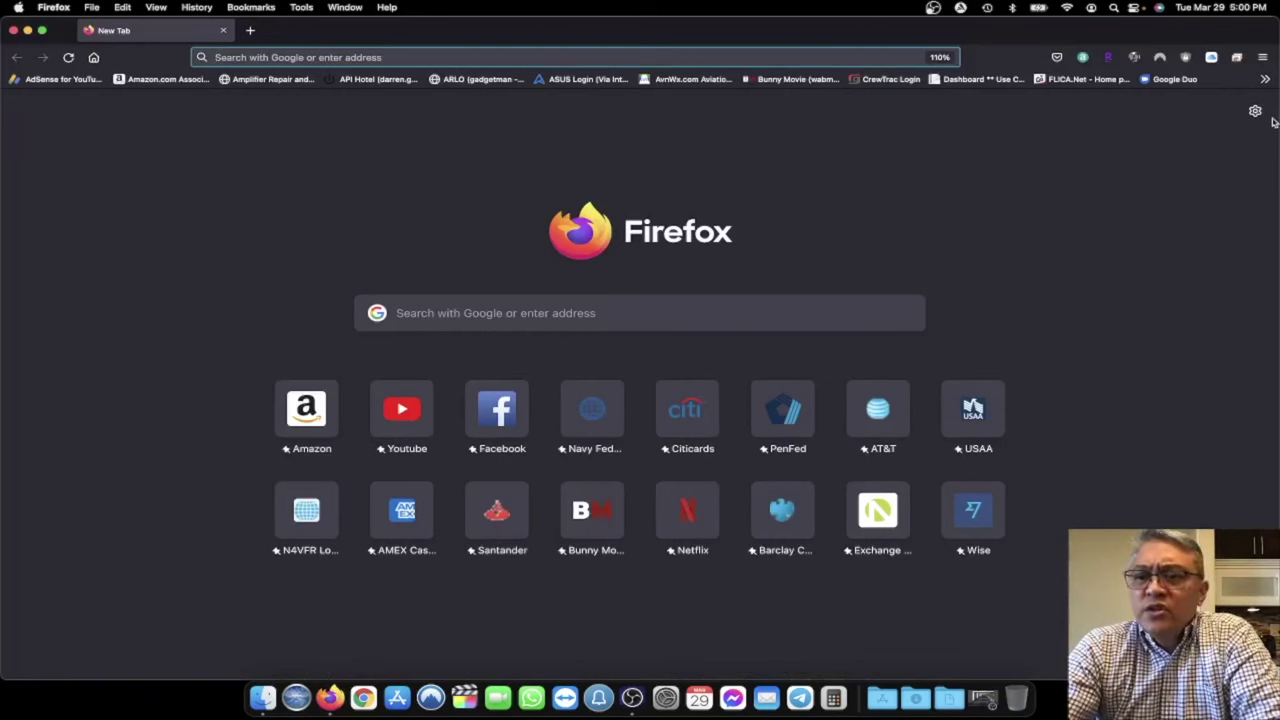
pyautogui.click(1264, 80)
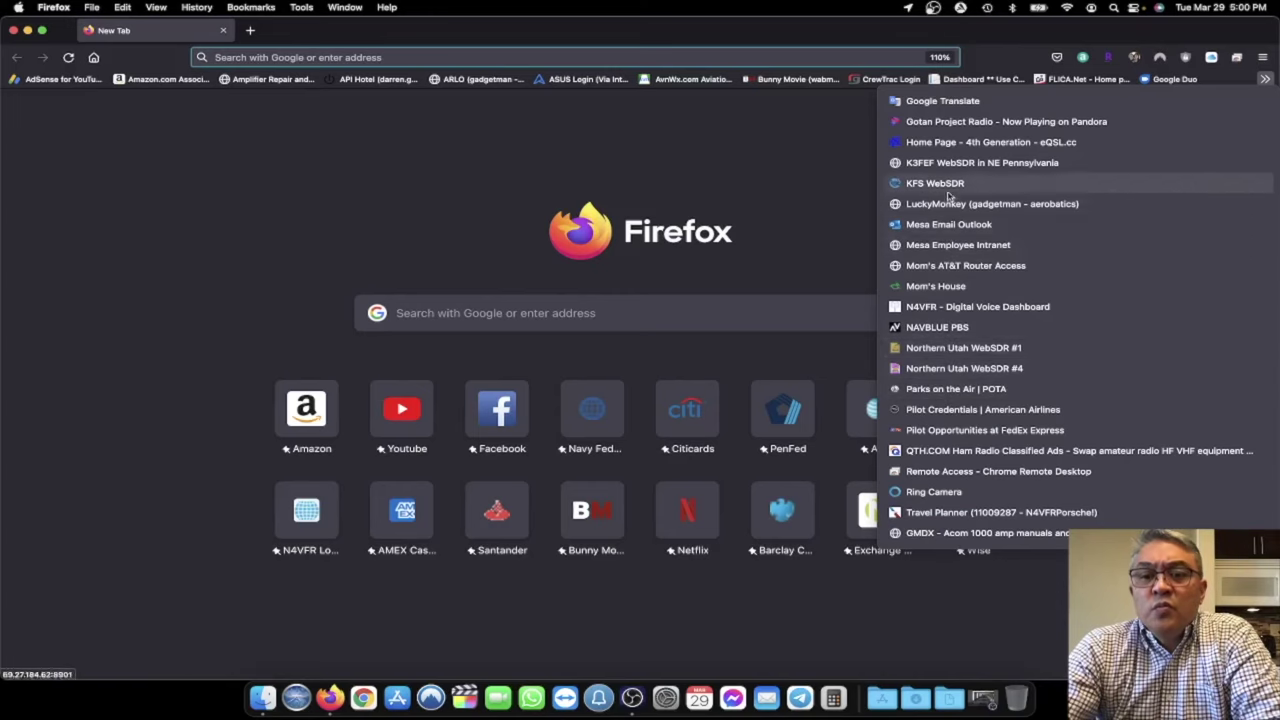
pyautogui.click(936, 471)
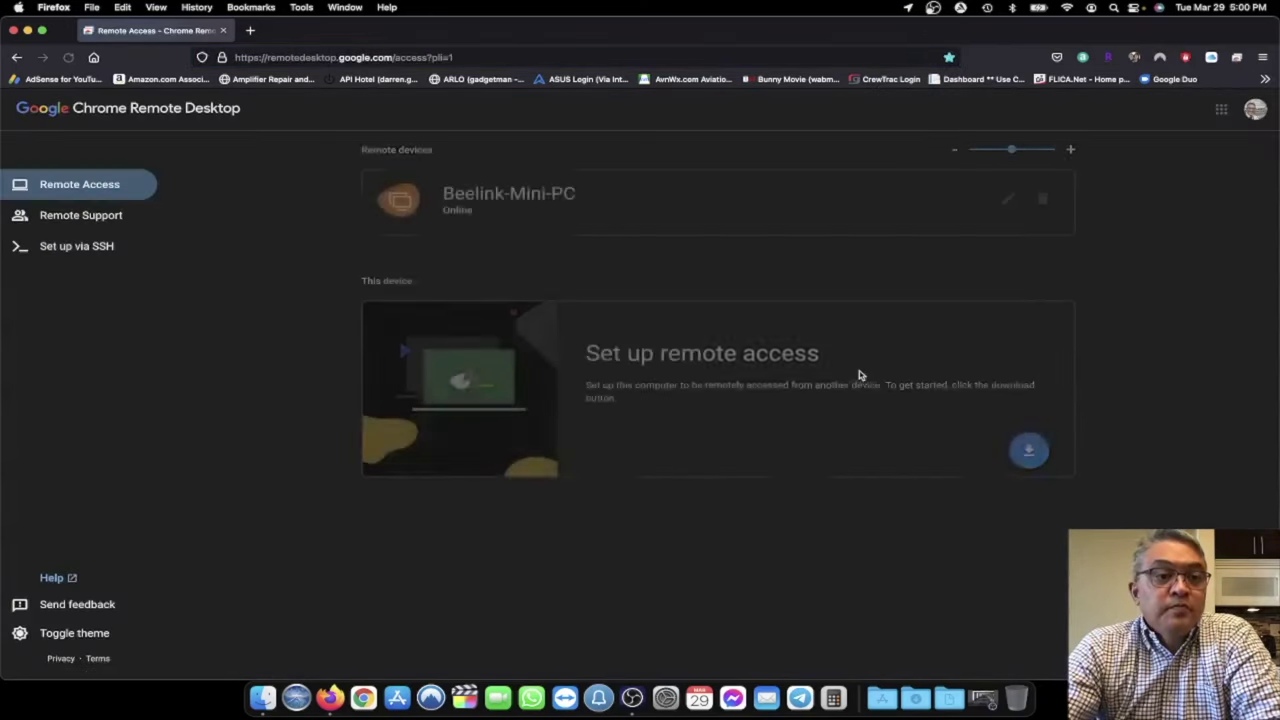
pyautogui.click(511, 198)
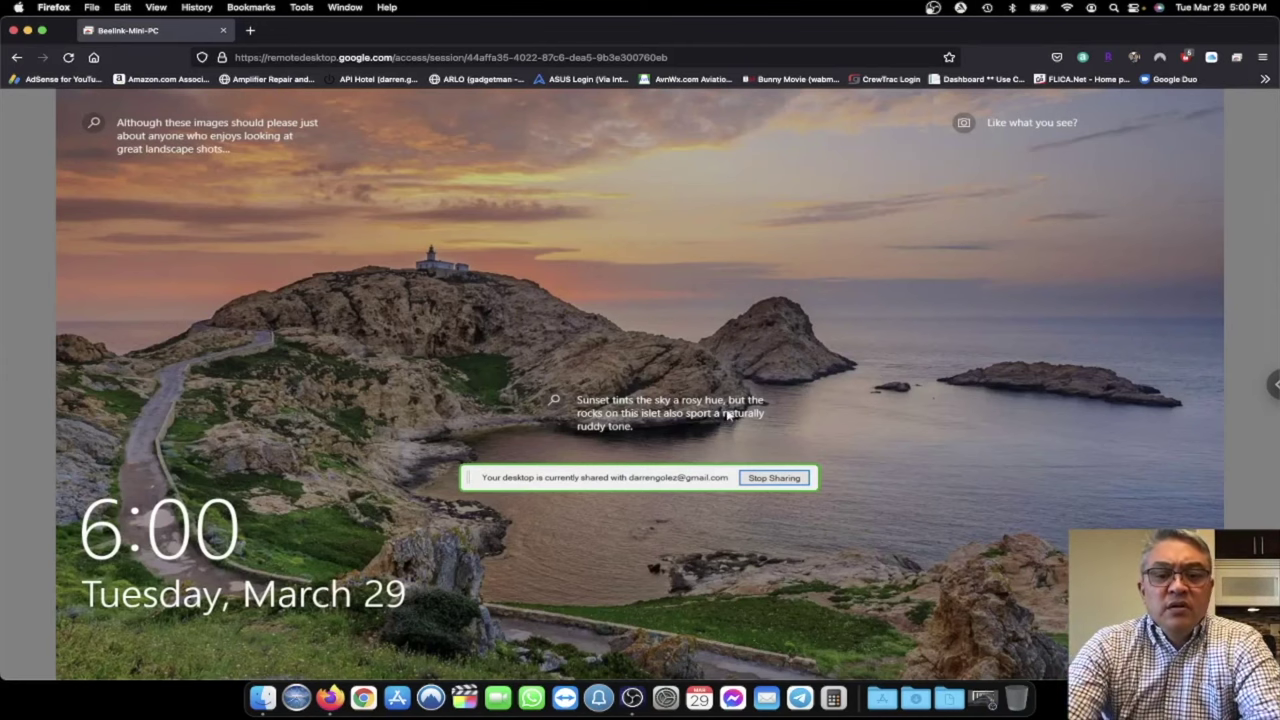
# - Dismiss the remote computer's lock screen and sign in with the account PIN
pyautogui.moveTo(705, 420)
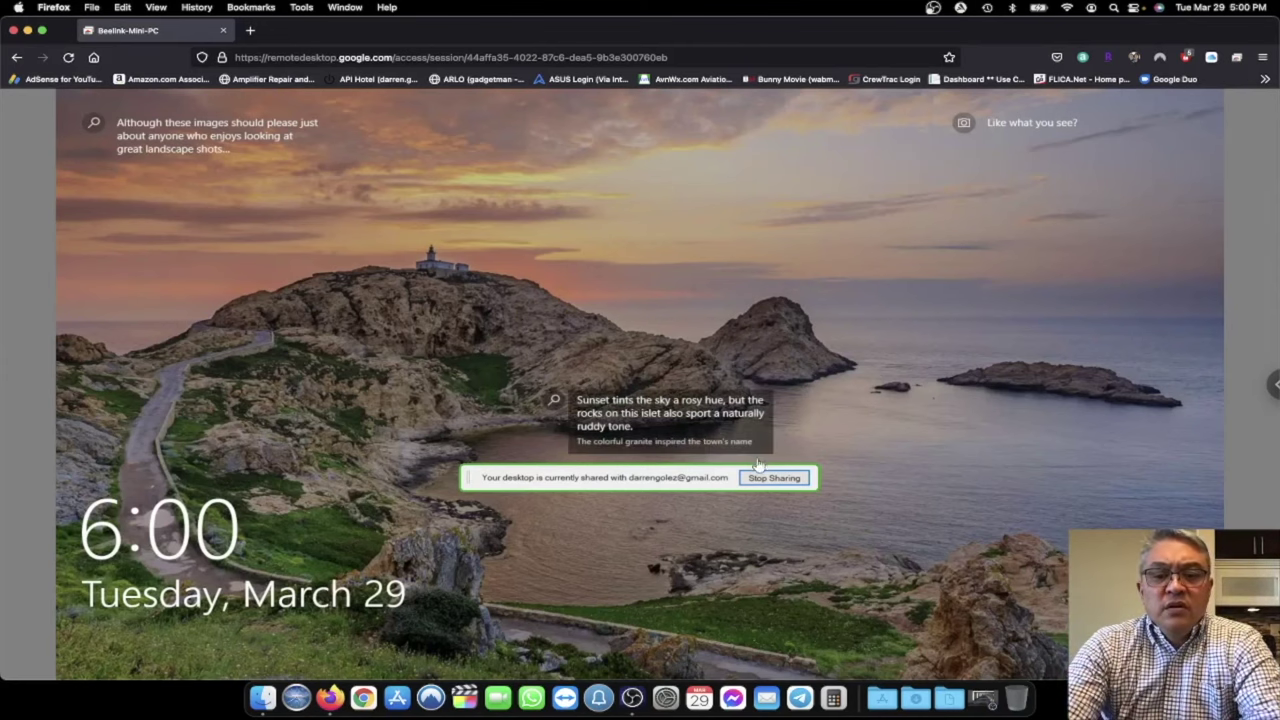
pyautogui.click(713, 388)
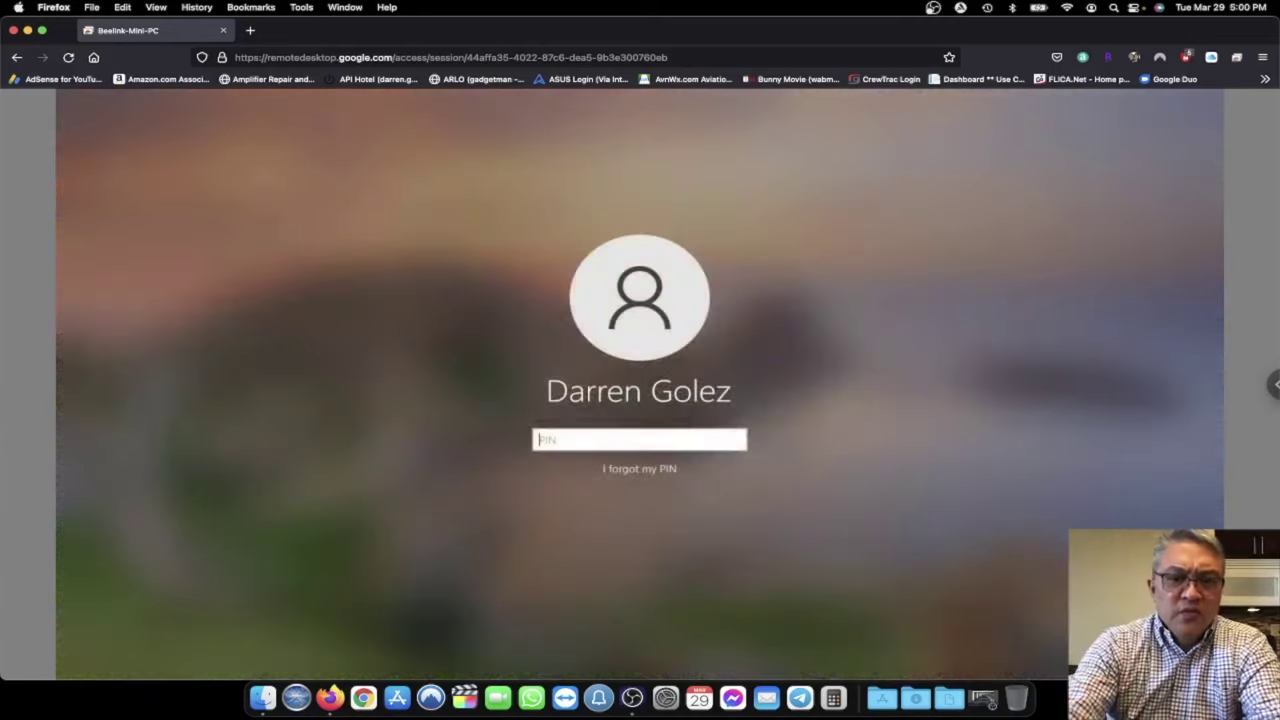
pyautogui.write('****')
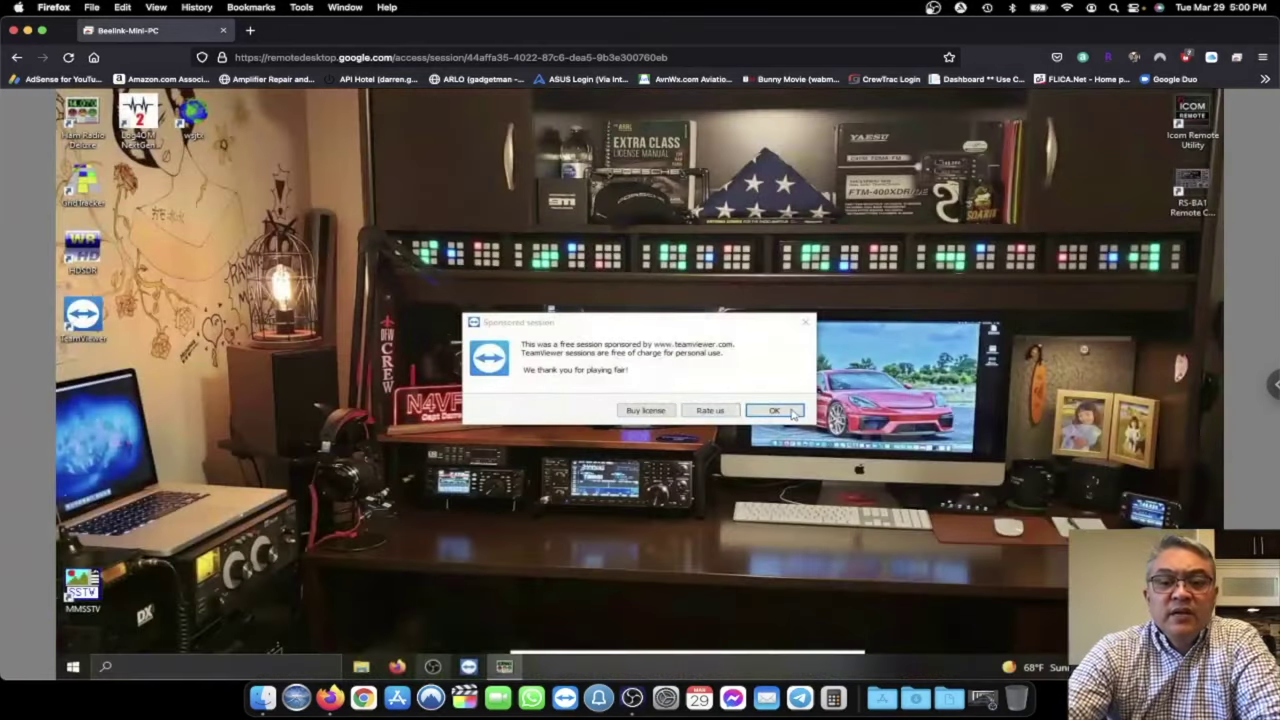
# - Dismiss the TeamViewer sponsored-session notice on the remote desktop and close the Chrome Remote Desktop session in Firefox
pyautogui.click(788, 411)
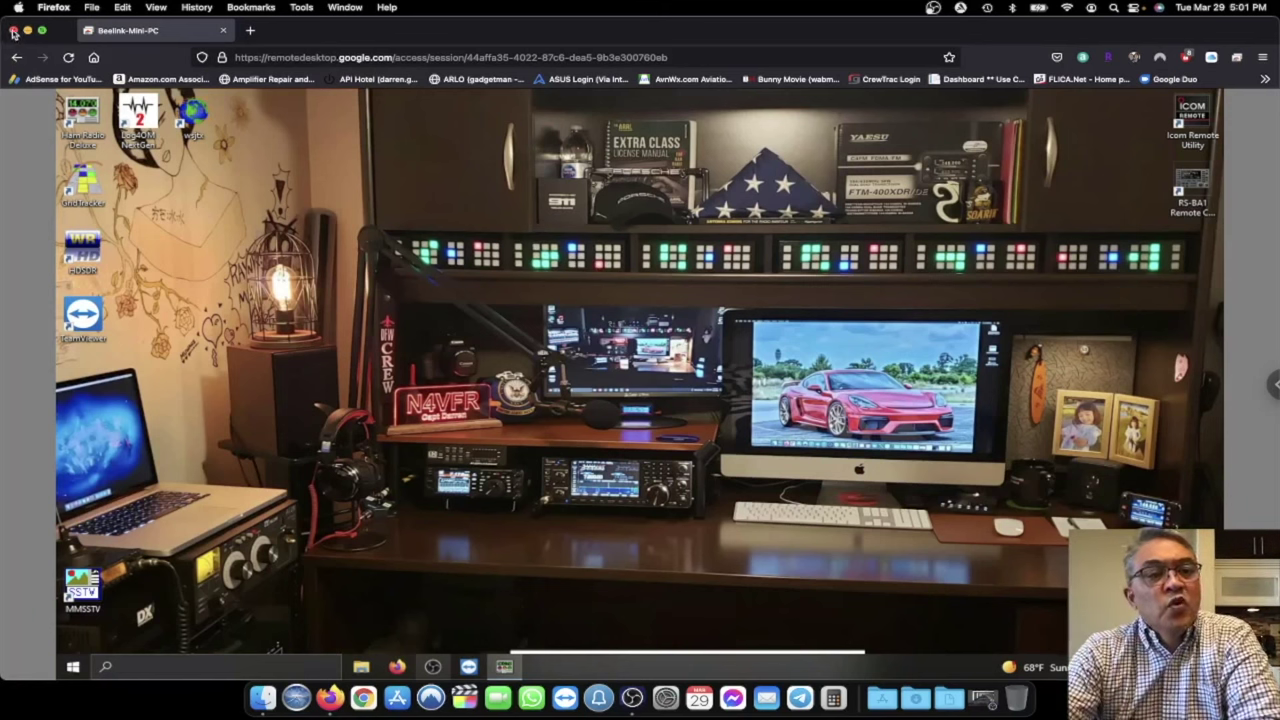
pyautogui.click(224, 33)
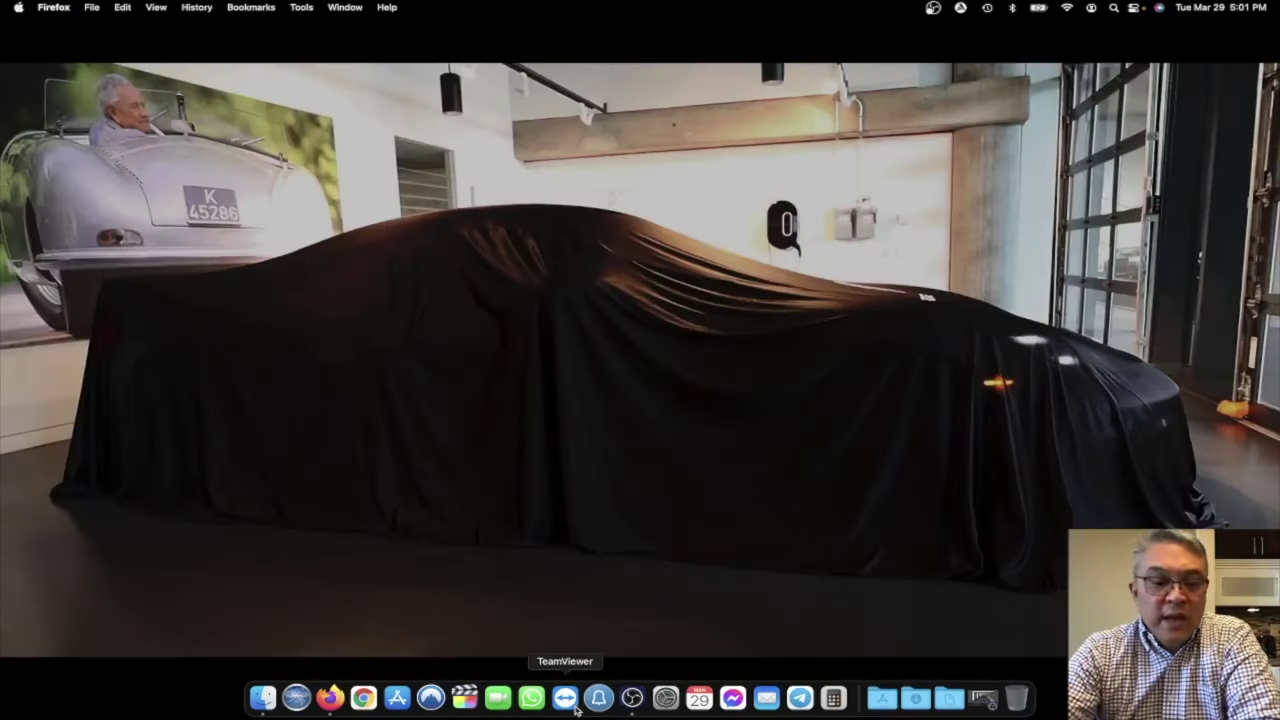